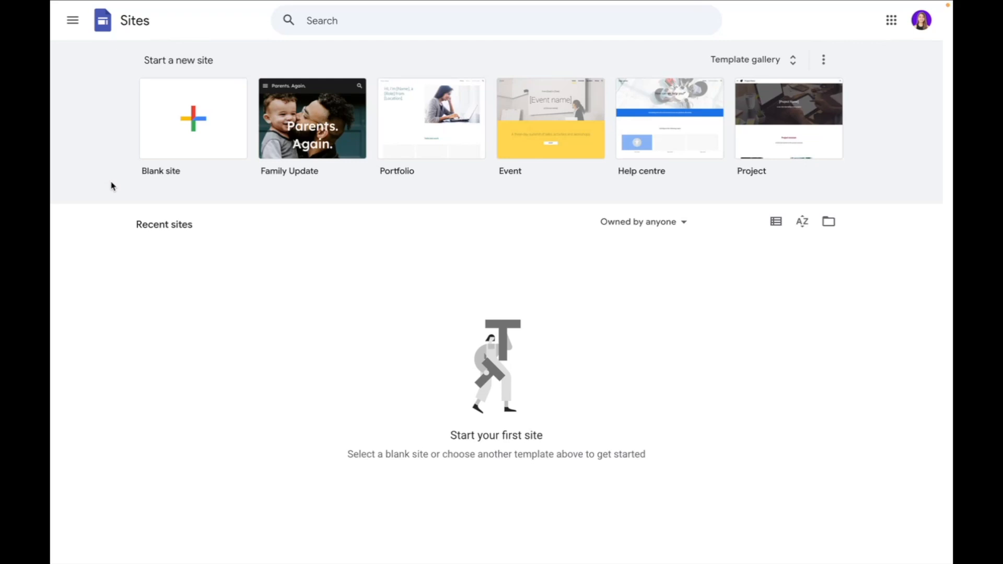
# - Create a new site from the Restaurant template in the template gallery's Small business section
pyautogui.click(743, 57)
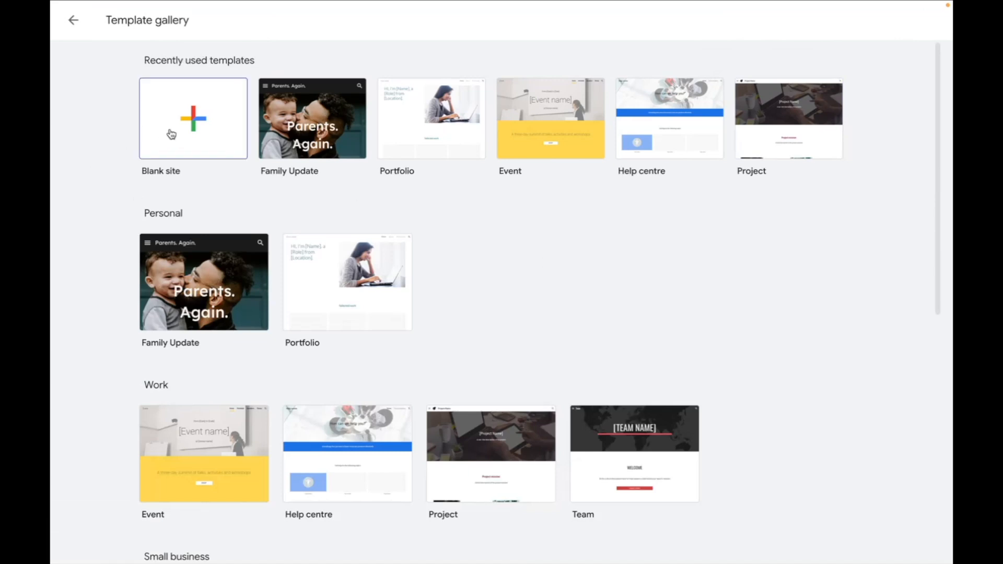
pyautogui.scroll(-7, 503, 410)
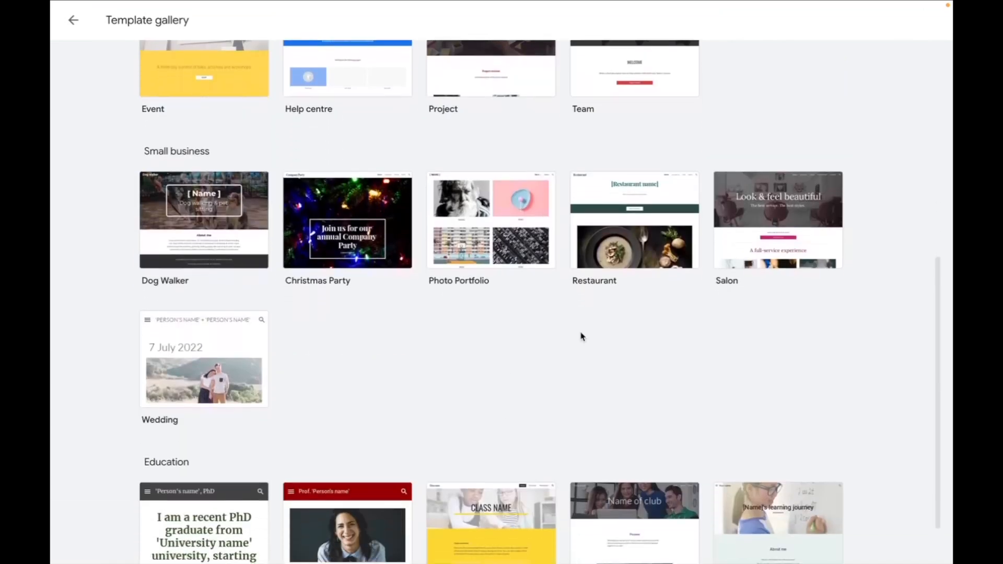
pyautogui.click(656, 233)
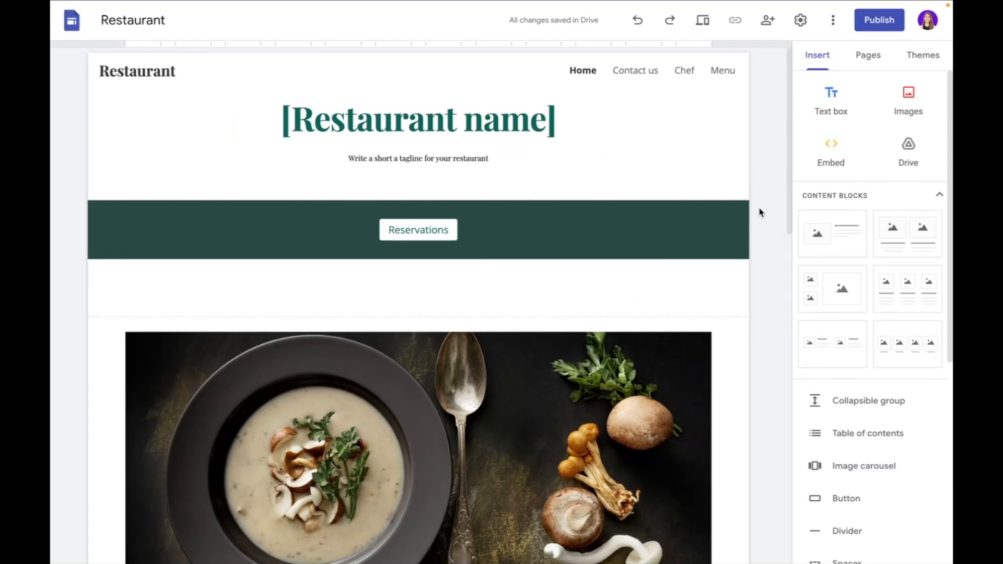
# - Change the site name in the page header to "Coffee Shop"
pyautogui.click(178, 71)
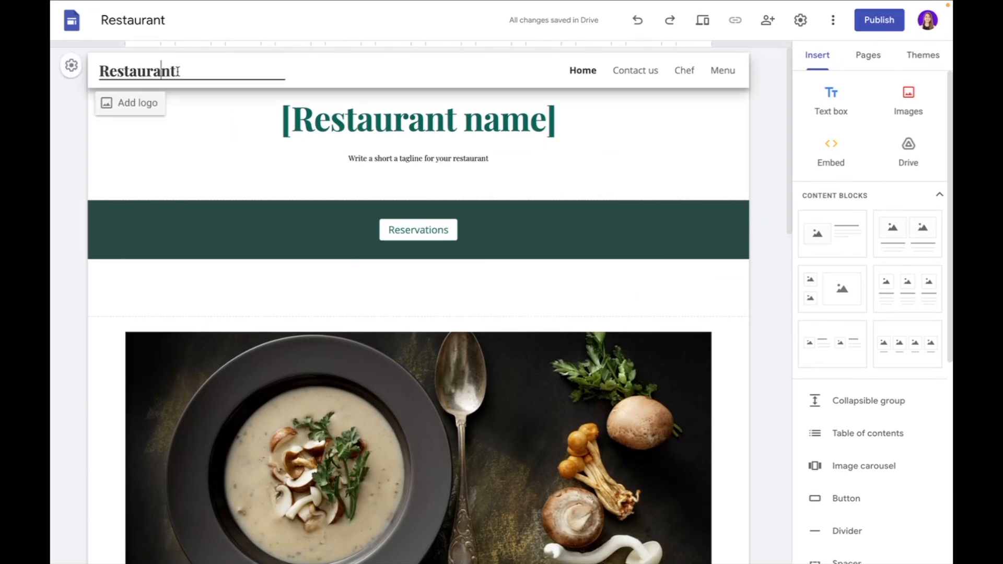
pyautogui.click(140, 104)
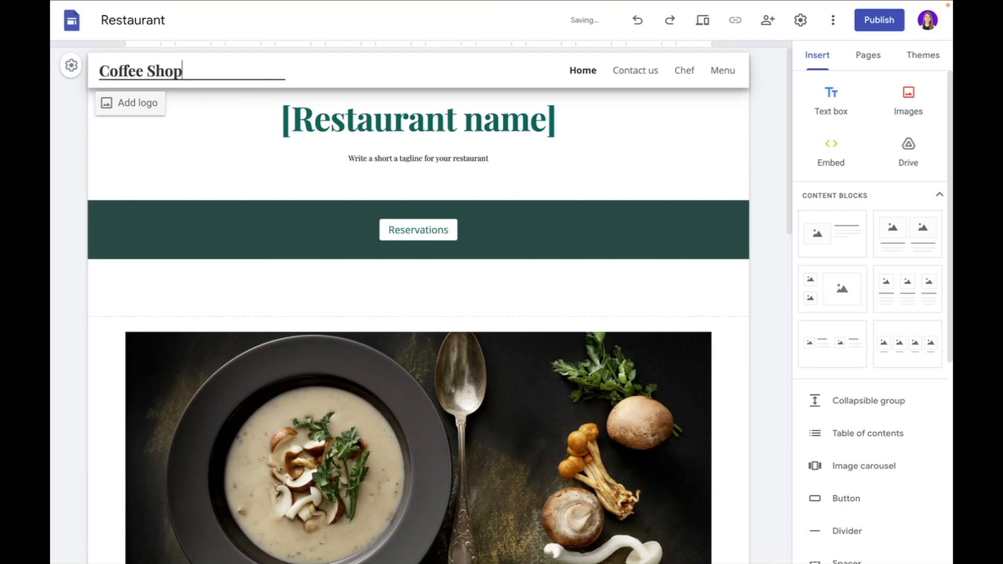
# - Replace the "[Restaurant name]" title, including its brackets, with "Real Cappucino"
pyautogui.click(489, 115)
pyautogui.click(543, 119)
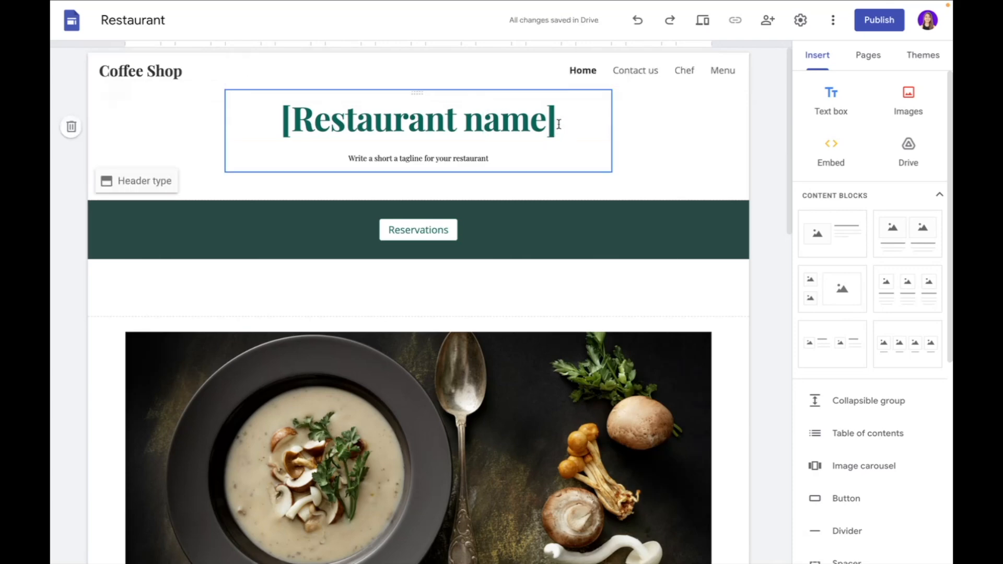
pyautogui.moveTo(543, 120); pyautogui.dragTo(292, 119)
pyautogui.press('BackSpace')
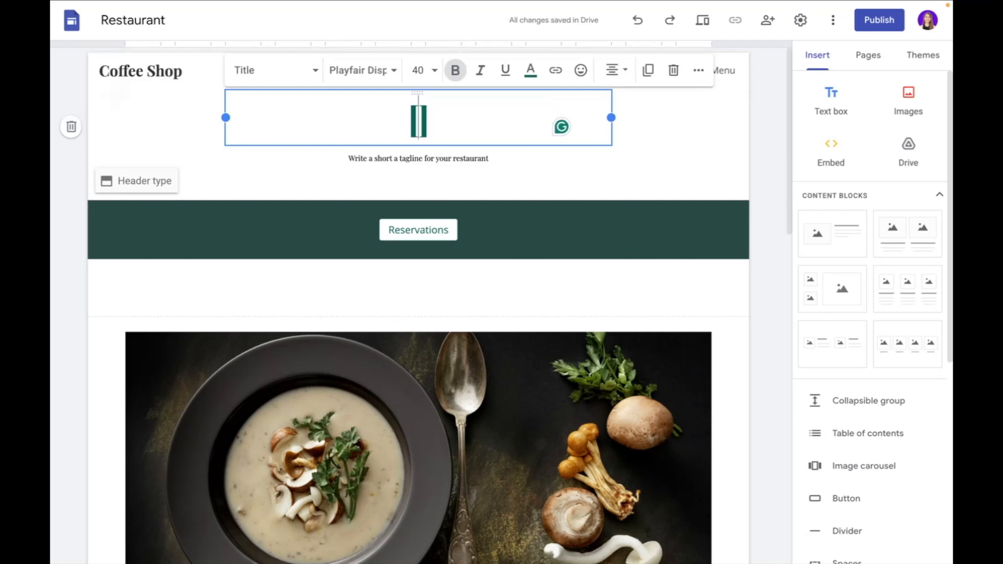
pyautogui.write('Real Cappucino')
pyautogui.press('BackSpace')
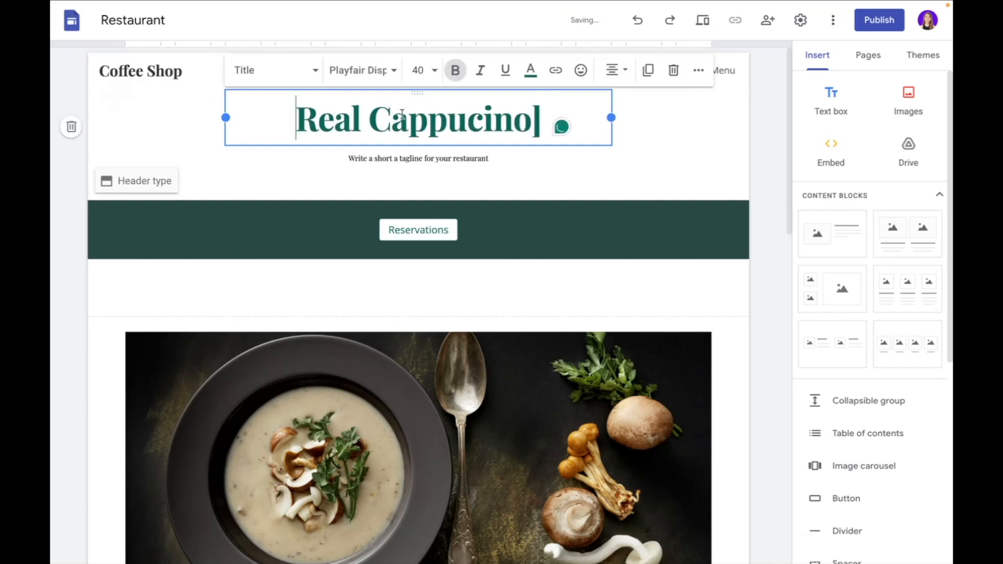
pyautogui.click(541, 117)
pyautogui.press('BackSpace')
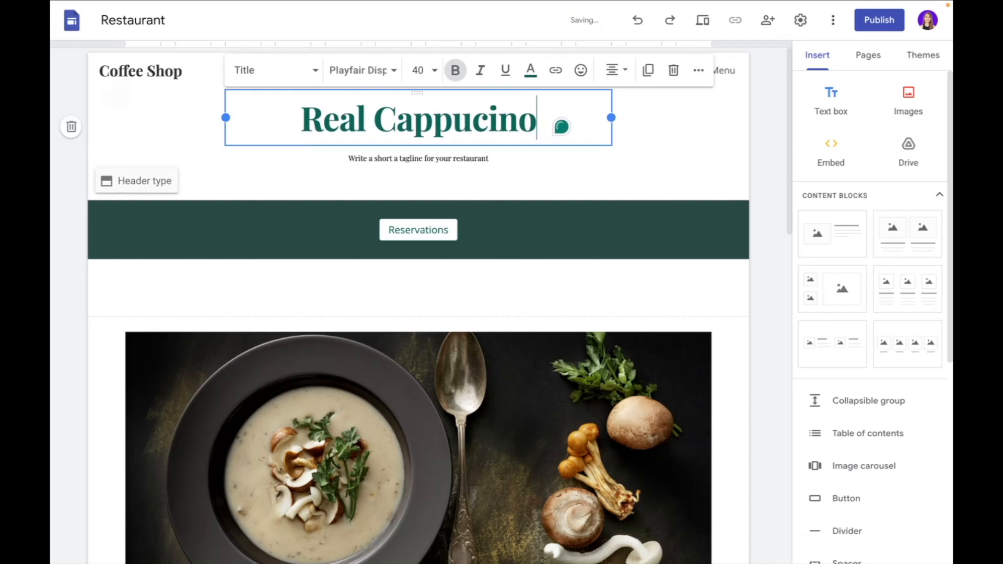
# - Replace the placeholder tagline under the title with "Taste the real deal" and centre it
pyautogui.click(450, 158)
pyautogui.click(460, 158)
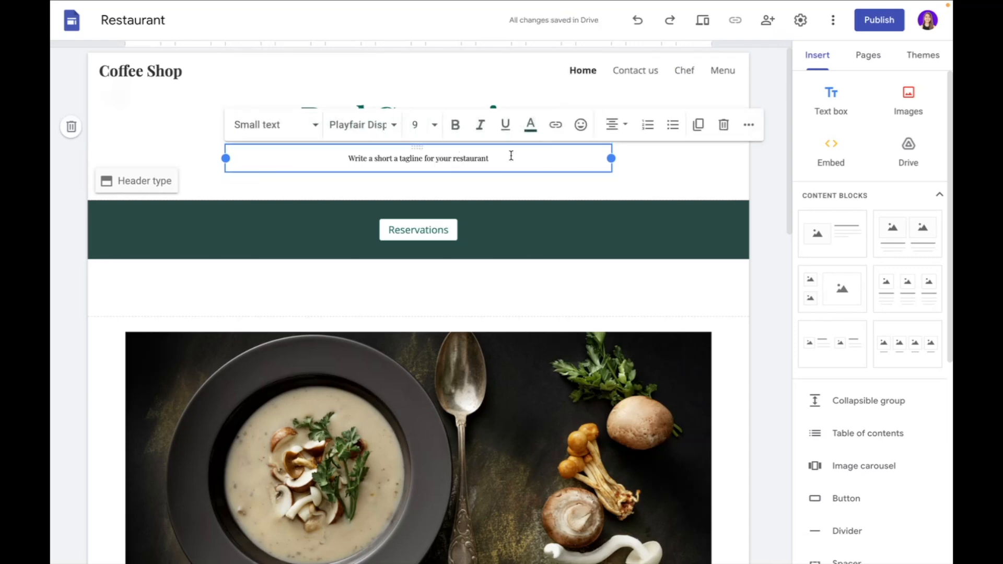
pyautogui.hotkey('ctrl', 'a')
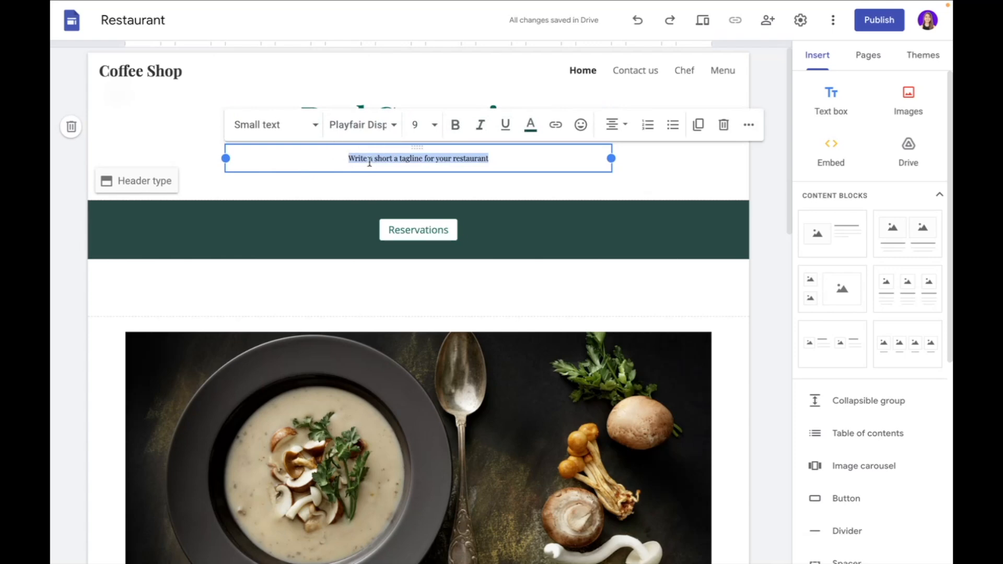
pyautogui.write('Taste the real deal')
pyautogui.moveTo(311, 158); pyautogui.dragTo(231, 159)
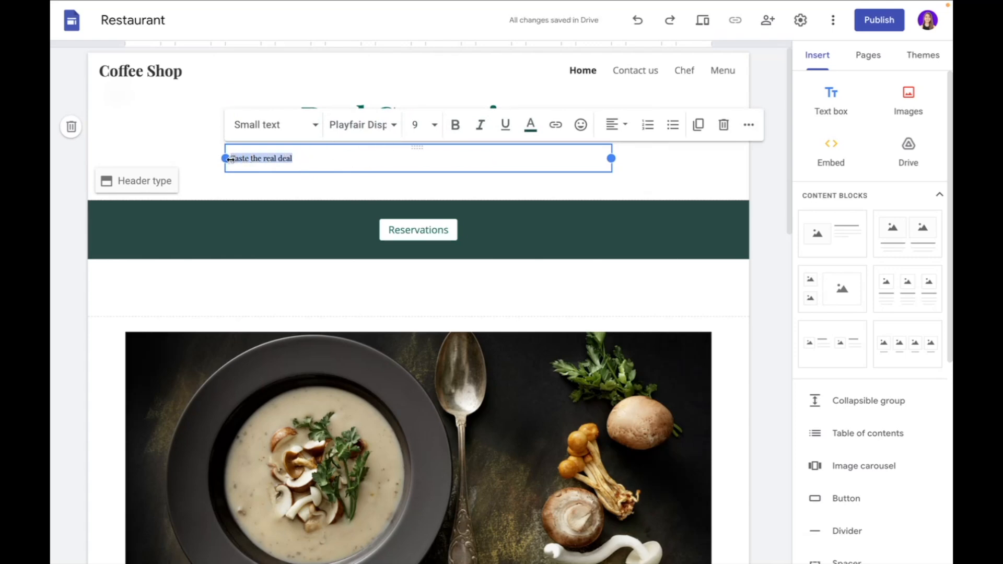
pyautogui.click(614, 126)
pyautogui.click(614, 192)
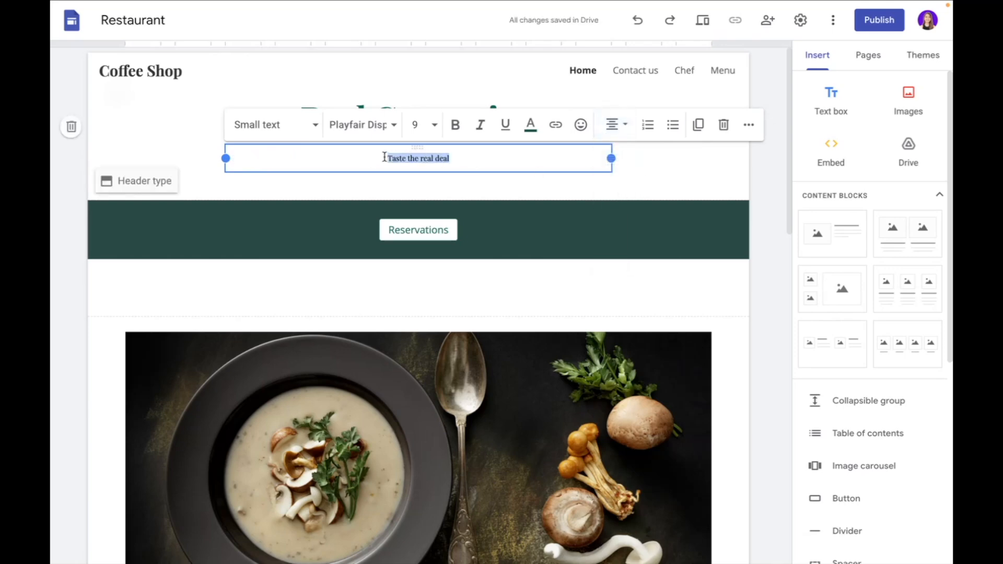
# - Try the Title style on the tagline, and settle on the Sub-heading style
pyautogui.click(314, 134)
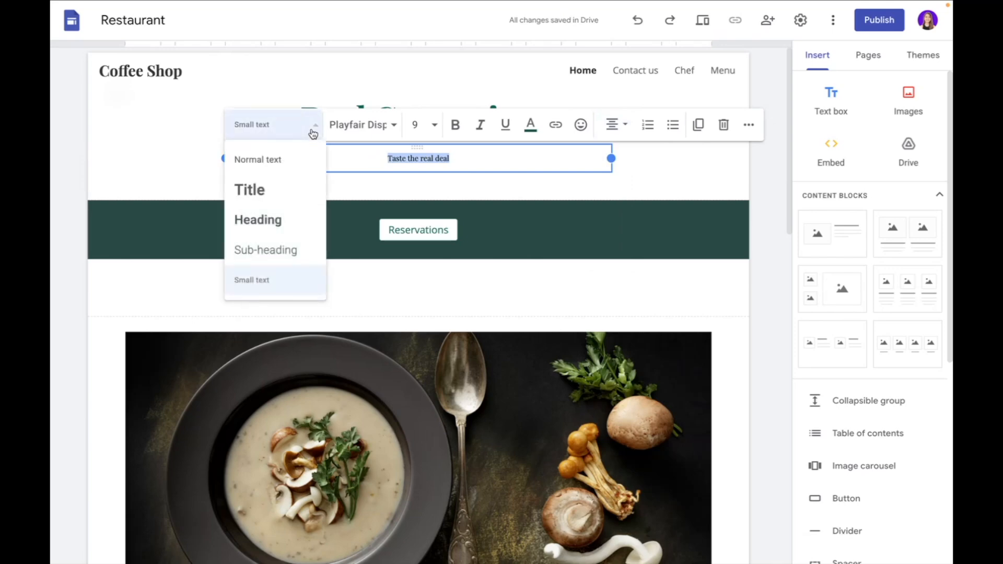
pyautogui.click(288, 197)
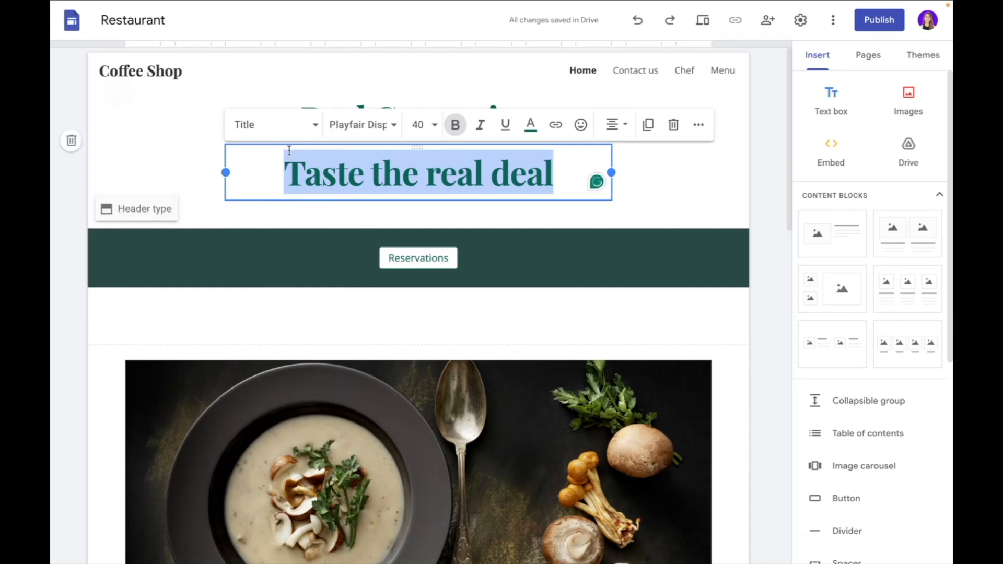
pyautogui.click(273, 124)
pyautogui.click(262, 255)
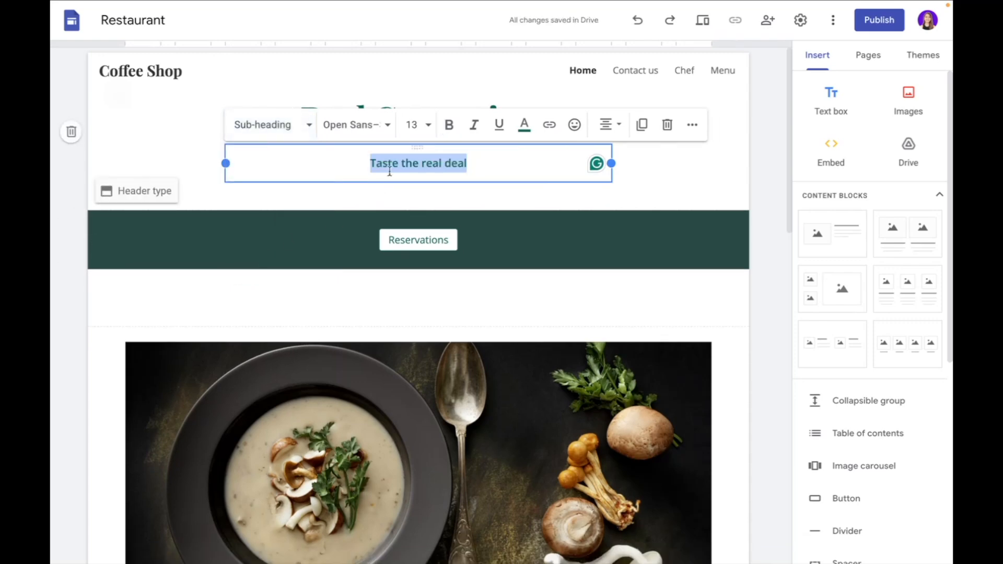
pyautogui.click(374, 128)
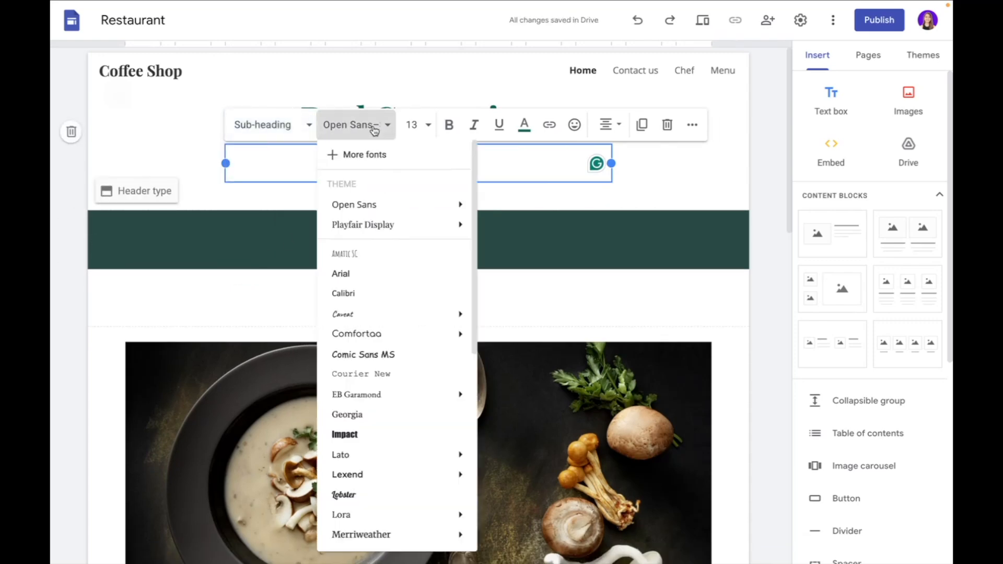
pyautogui.click(428, 128)
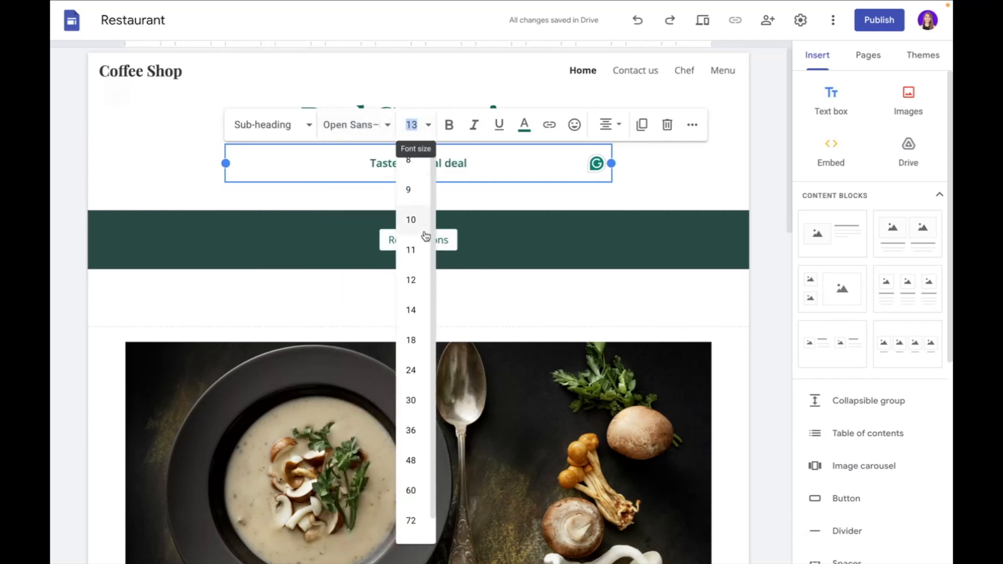
pyautogui.click(476, 161)
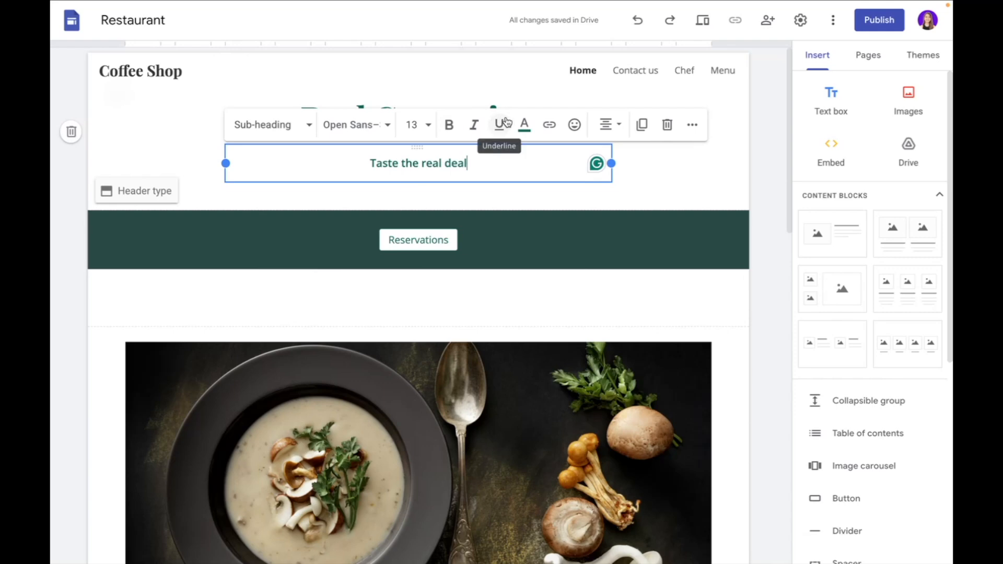
# - Review and update the Reservations button's name and link, and move the button into the header section beneath the tagline
pyautogui.click(429, 249)
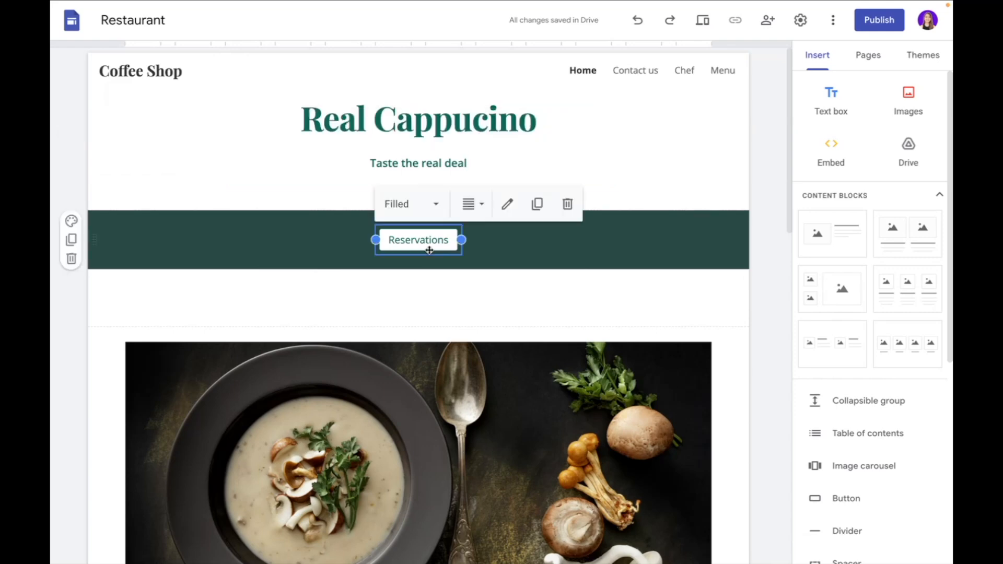
pyautogui.click(507, 204)
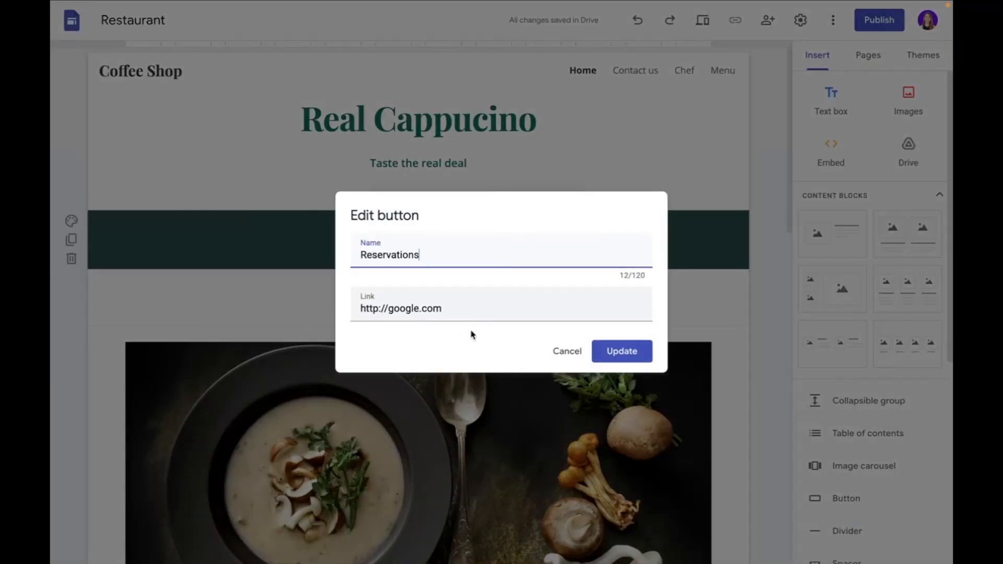
pyautogui.click(443, 307)
pyautogui.moveTo(443, 307); pyautogui.dragTo(361, 307)
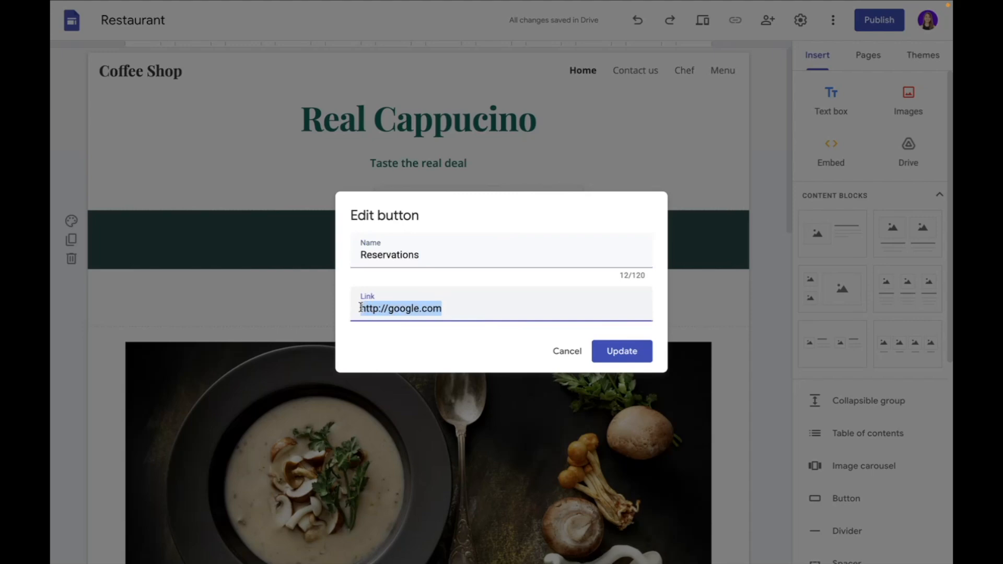
pyautogui.click(623, 357)
pyautogui.moveTo(421, 237); pyautogui.dragTo(396, 188)
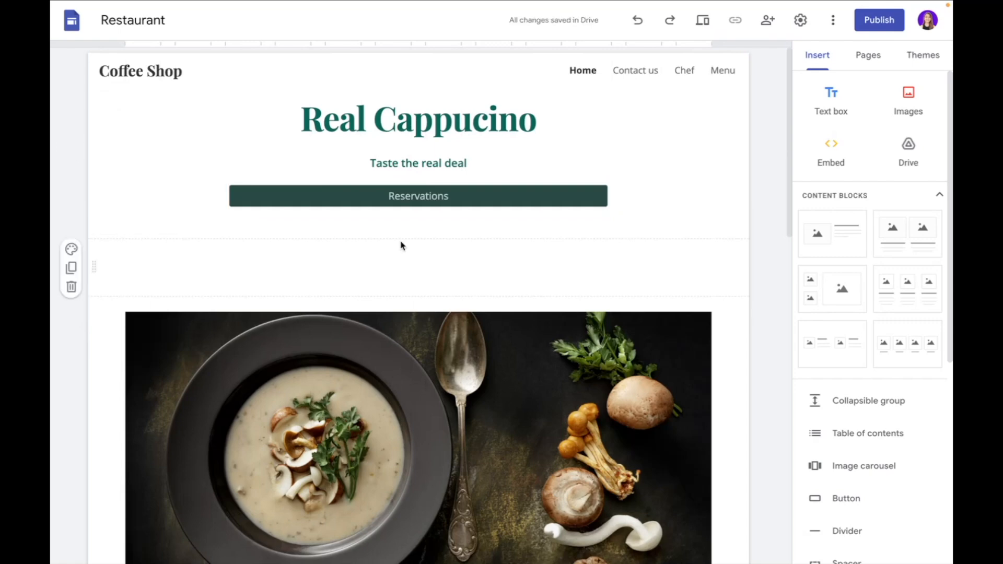
# - Delete the empty text section between the header and the dish photo
pyautogui.click(403, 268)
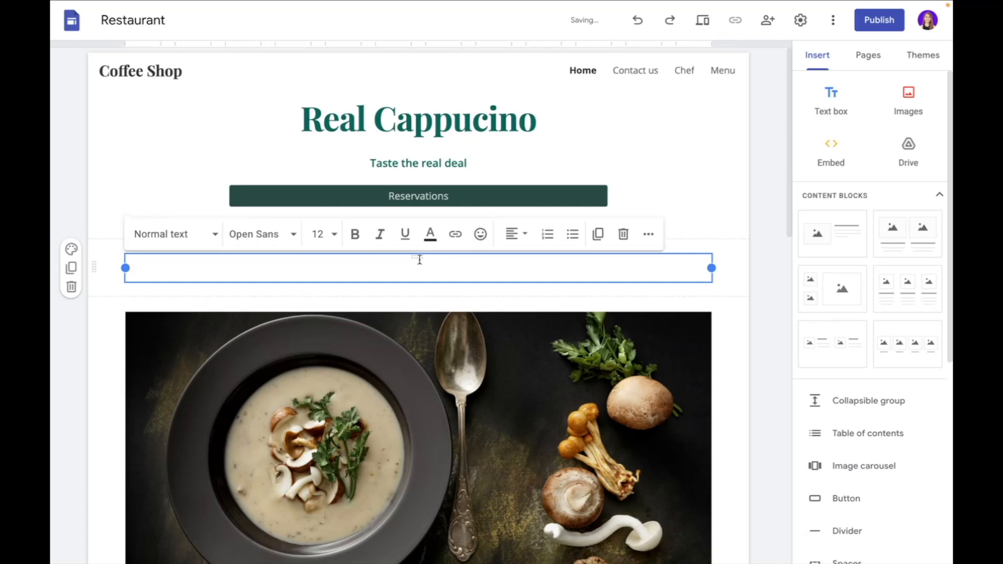
pyautogui.click(729, 273)
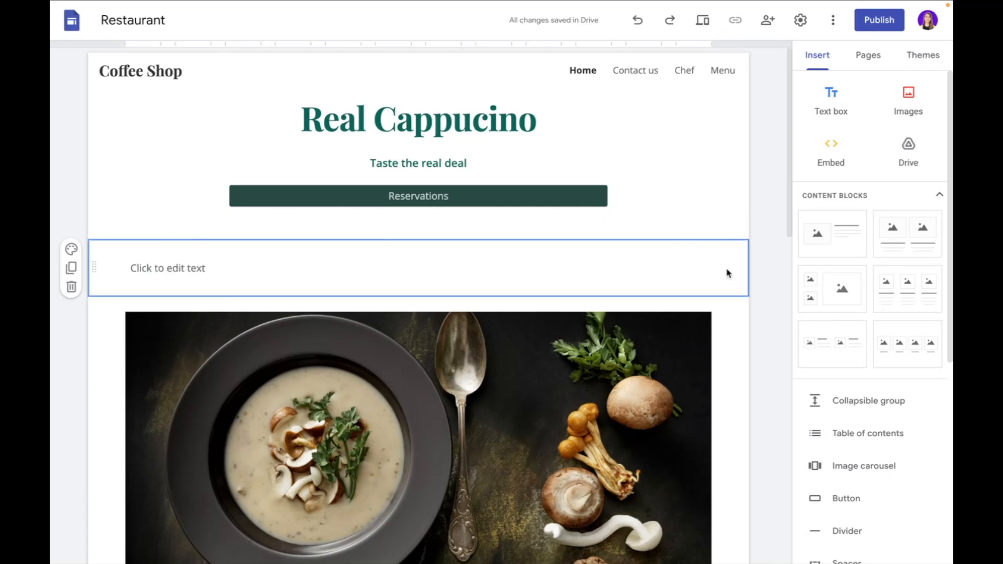
pyautogui.press('Delete')
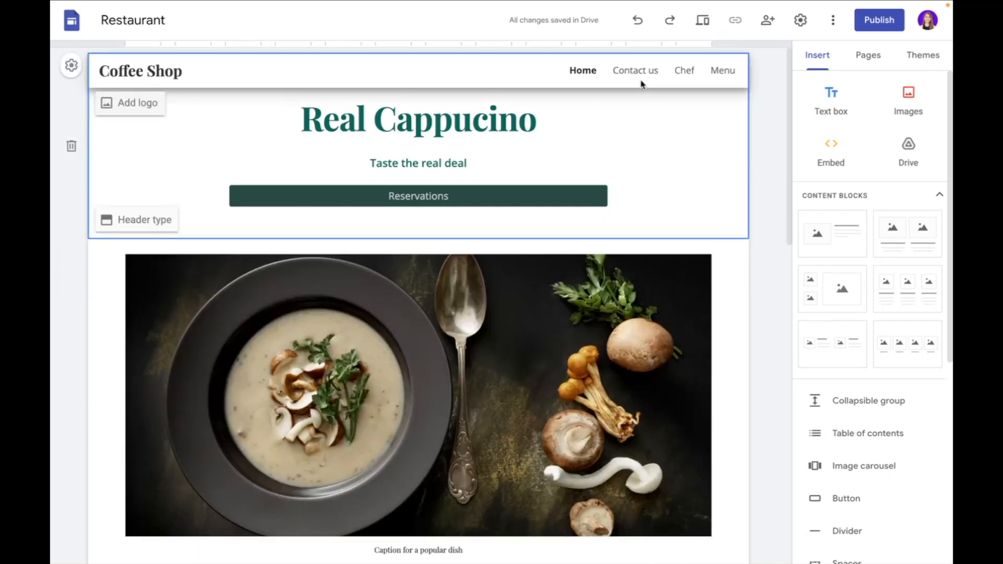
# - Try the collapsible option on the group containing the dish photo and its caption
pyautogui.scroll(-3, 402, 389)
pyautogui.click(439, 289)
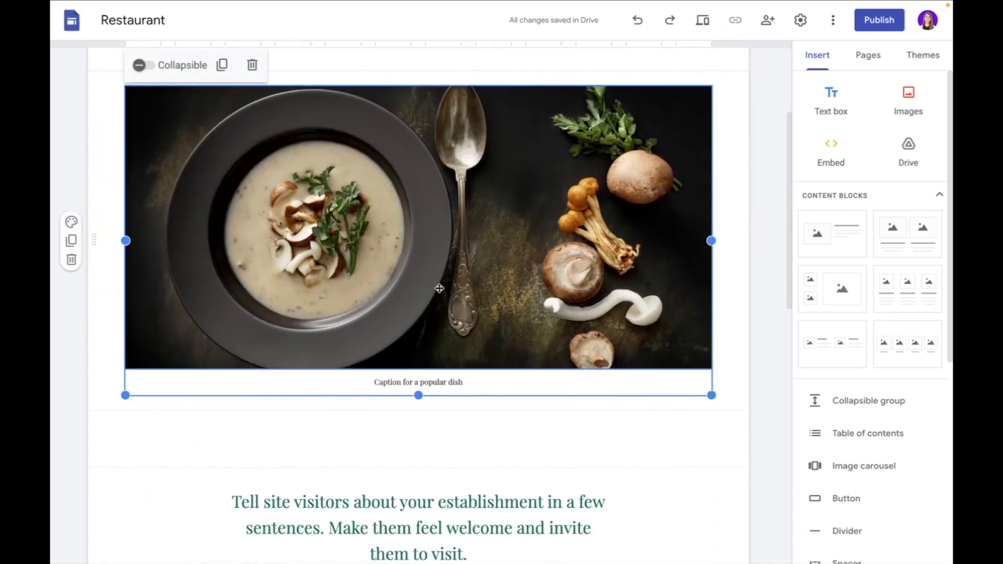
pyautogui.scroll(2, 288, 193)
pyautogui.click(146, 124)
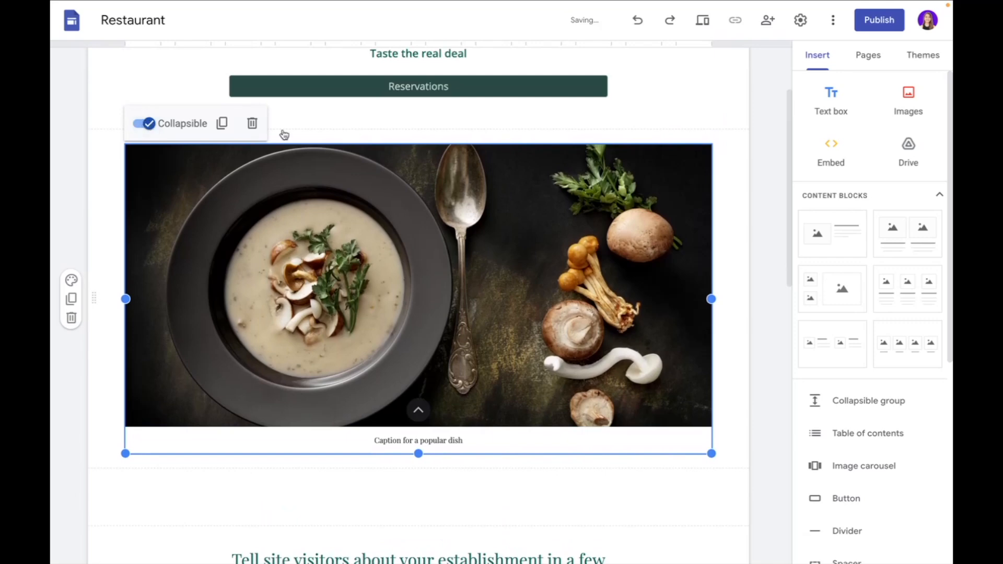
pyautogui.click(277, 304)
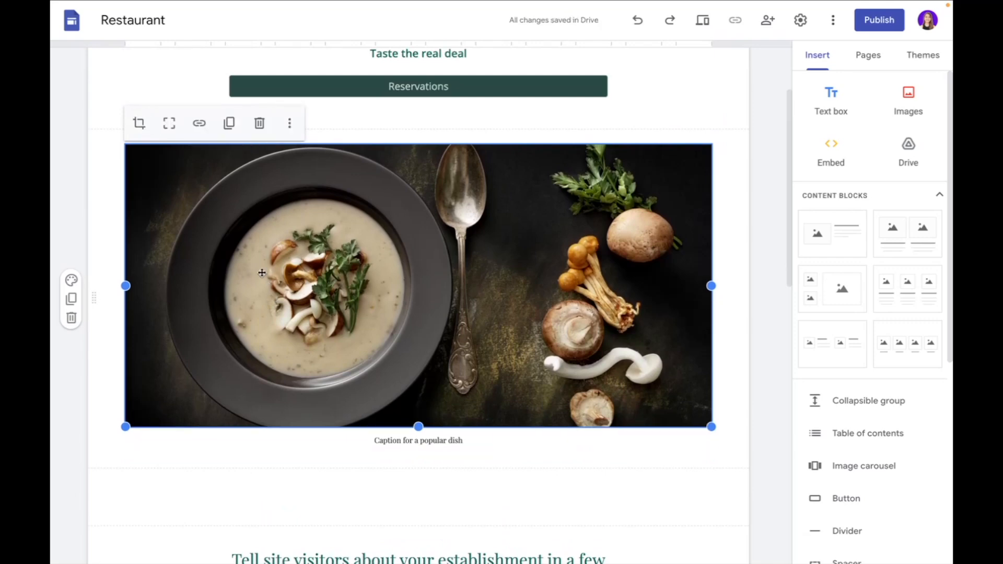
# - Search Google Images for "coffee image" and insert the photo of a latte in a blue cup beside dried flowers
pyautogui.click(919, 99)
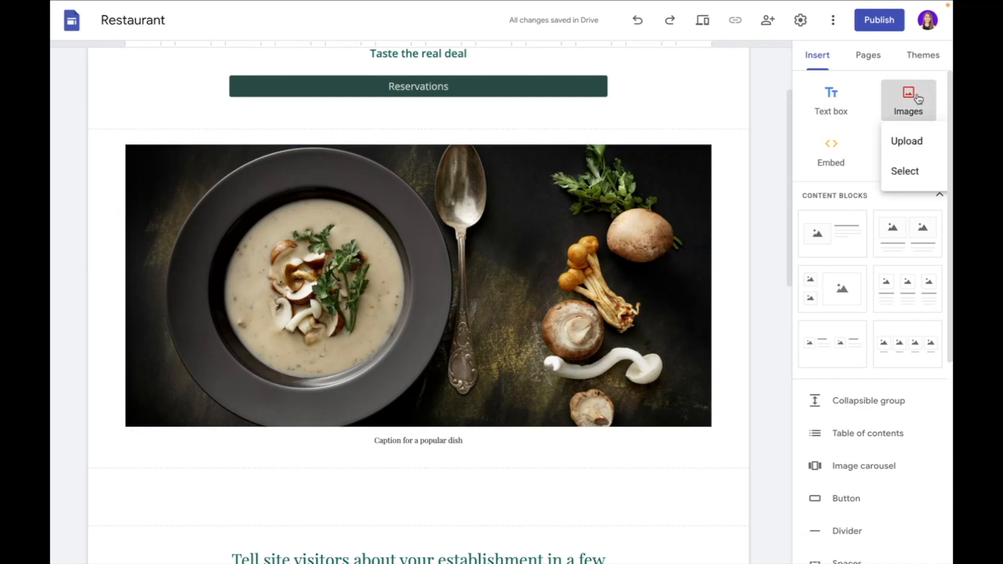
pyautogui.click(904, 171)
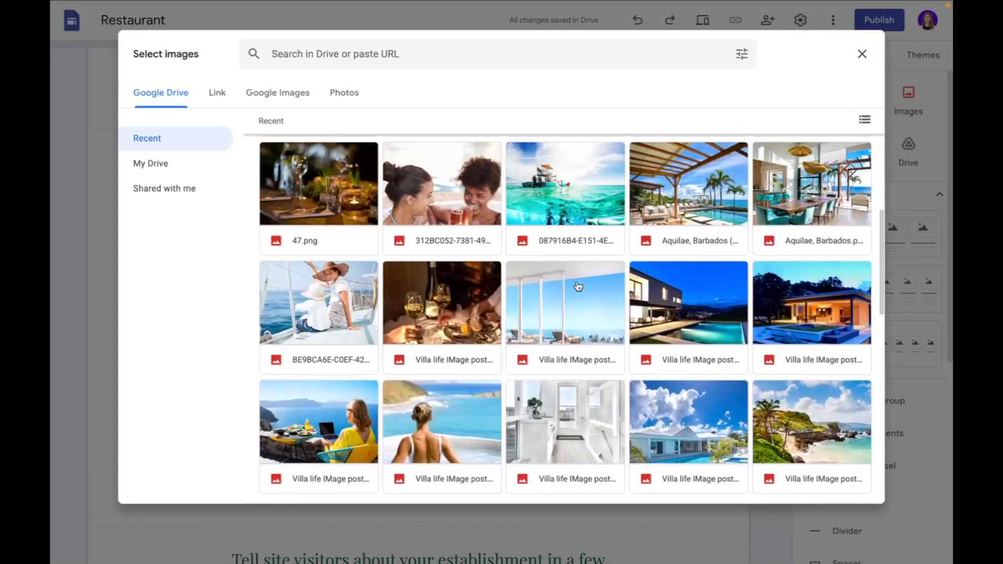
pyautogui.scroll(1, 578, 285)
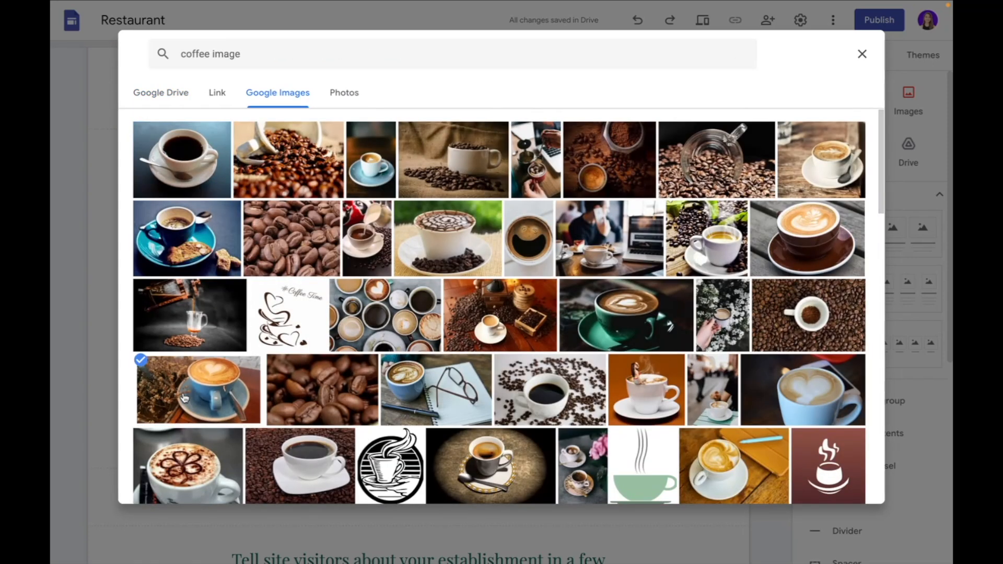
pyautogui.click(184, 398)
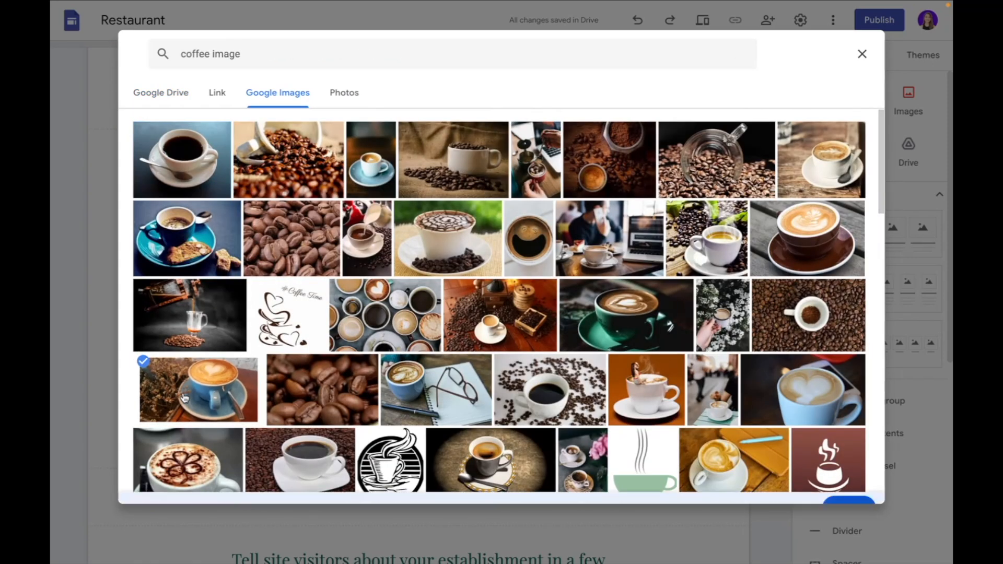
pyautogui.click(849, 488)
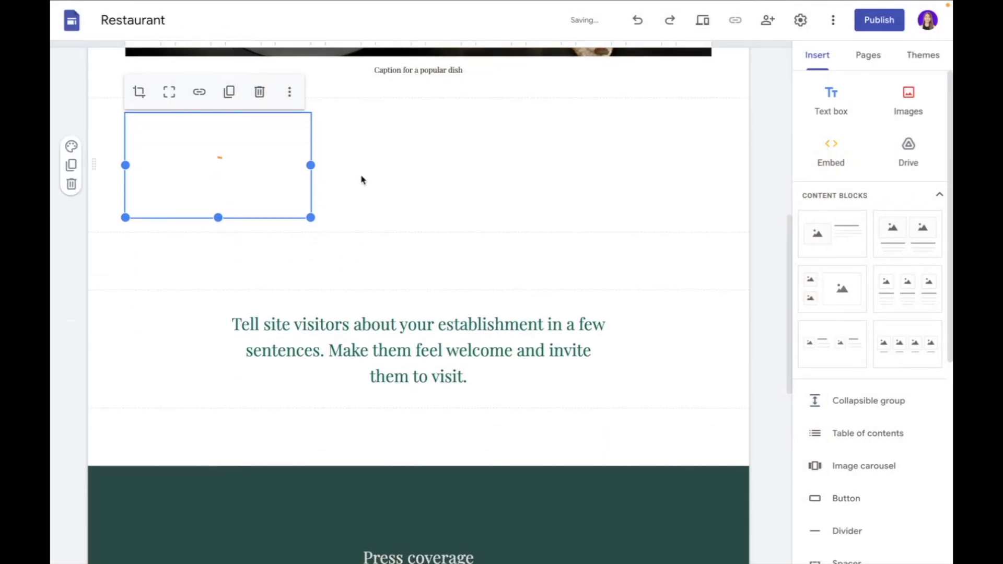
pyautogui.scroll(4, 303, 185)
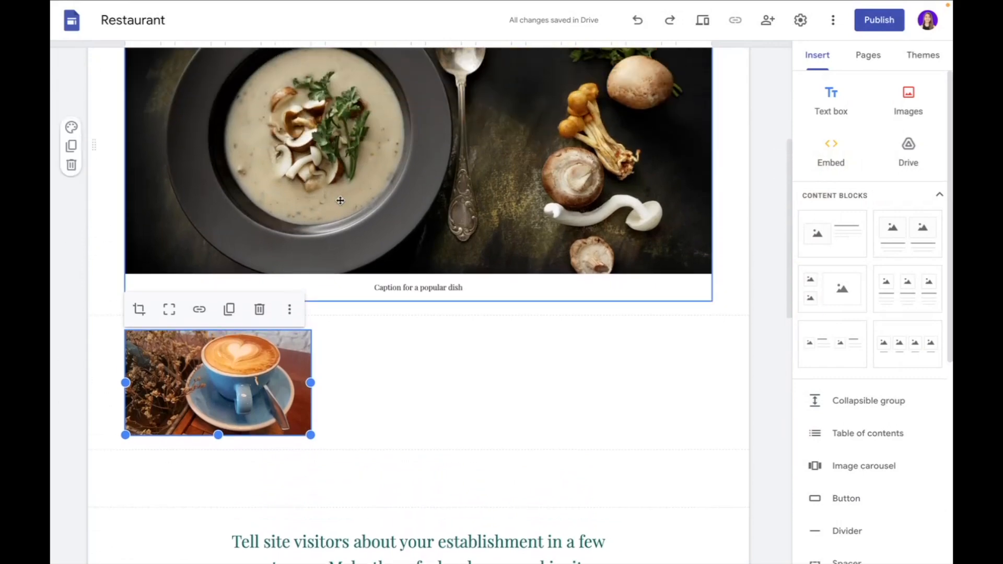
# - Delete the dish photo with its caption and enlarge the latte photo to the full content width
pyautogui.click(340, 201)
pyautogui.press('Delete')
pyautogui.click(282, 315)
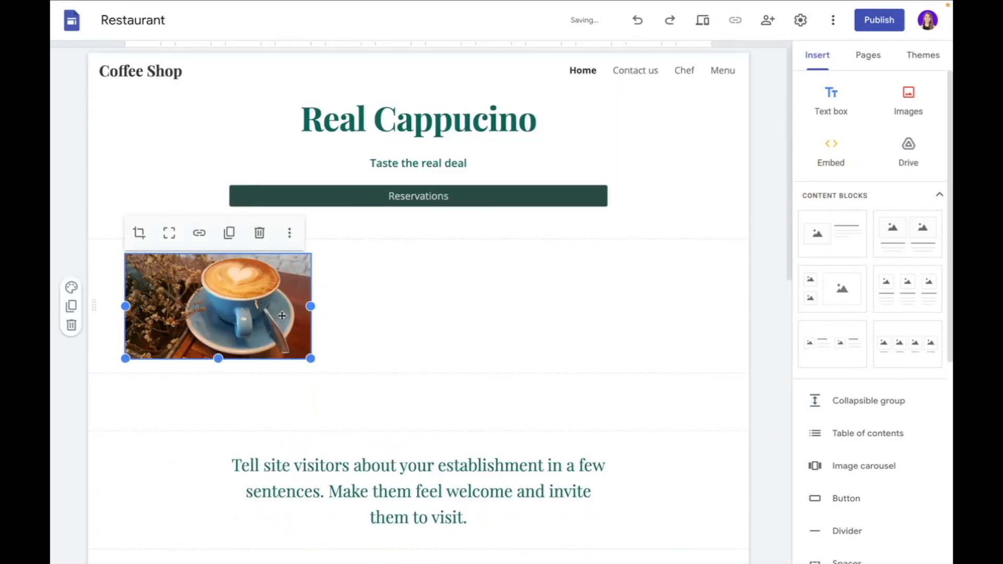
pyautogui.moveTo(311, 359); pyautogui.dragTo(711, 516)
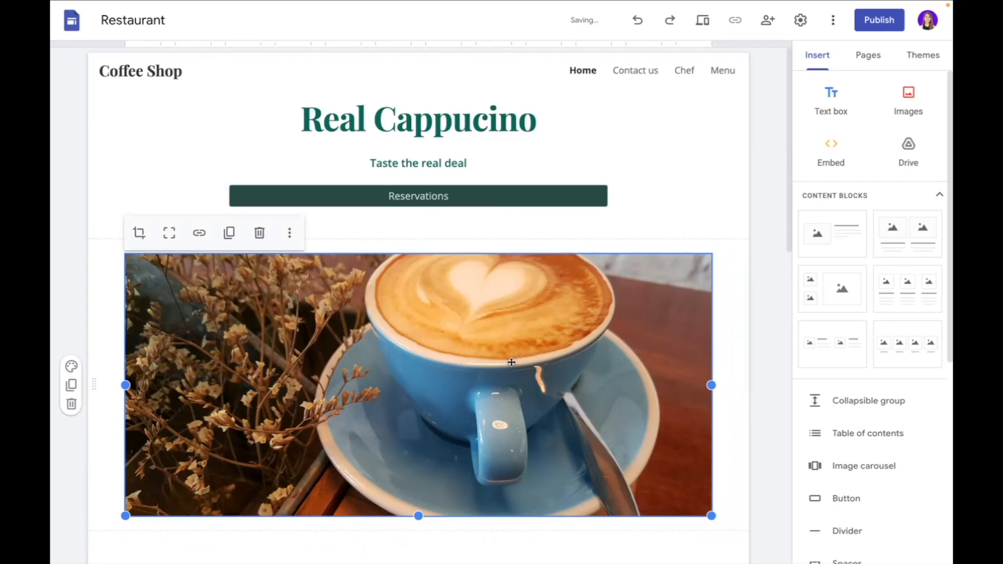
# - Shift the latte photo down within its crop frame to include the cup's upper rim, and open its link option
pyautogui.click(139, 232)
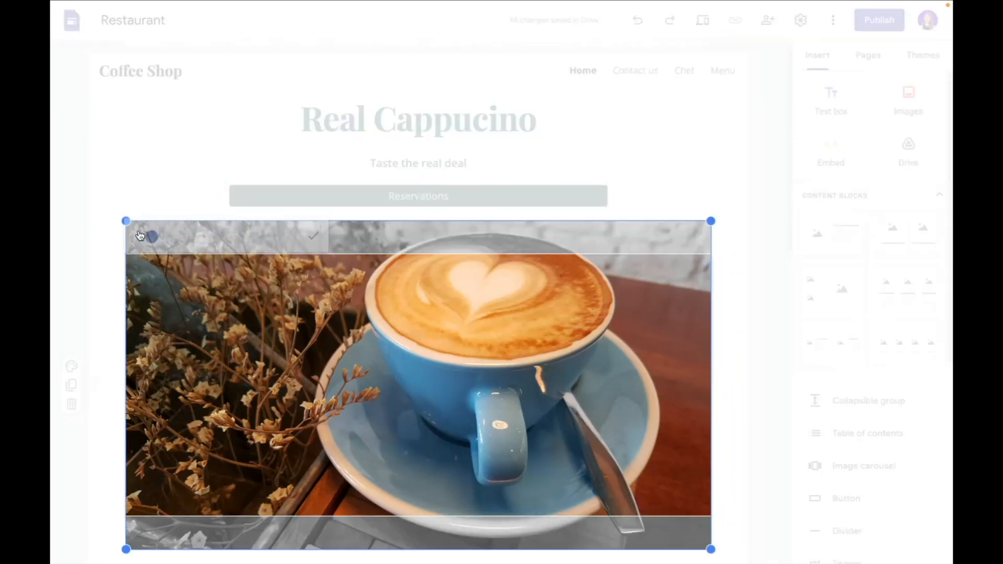
pyautogui.moveTo(327, 355); pyautogui.dragTo(327, 389)
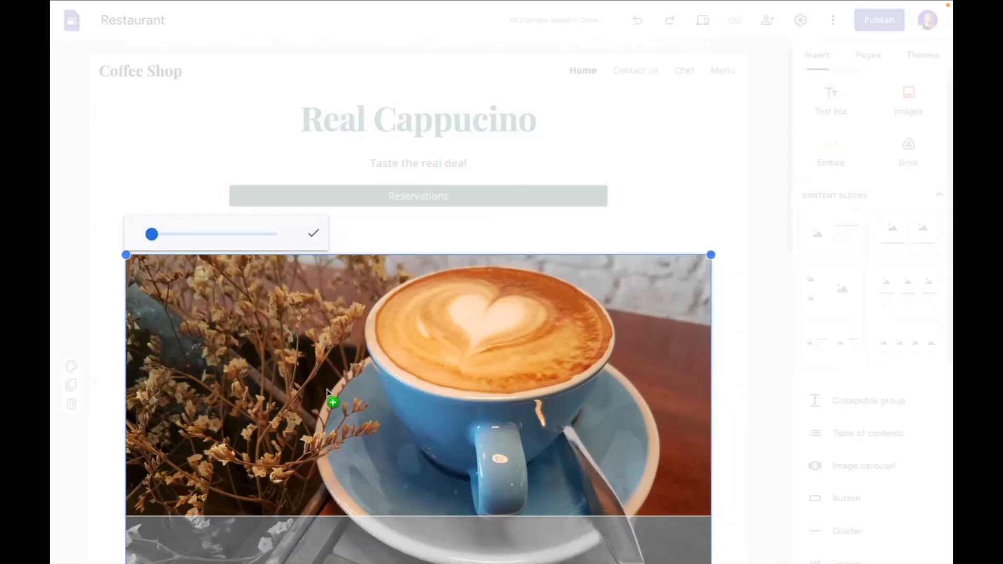
pyautogui.click(314, 233)
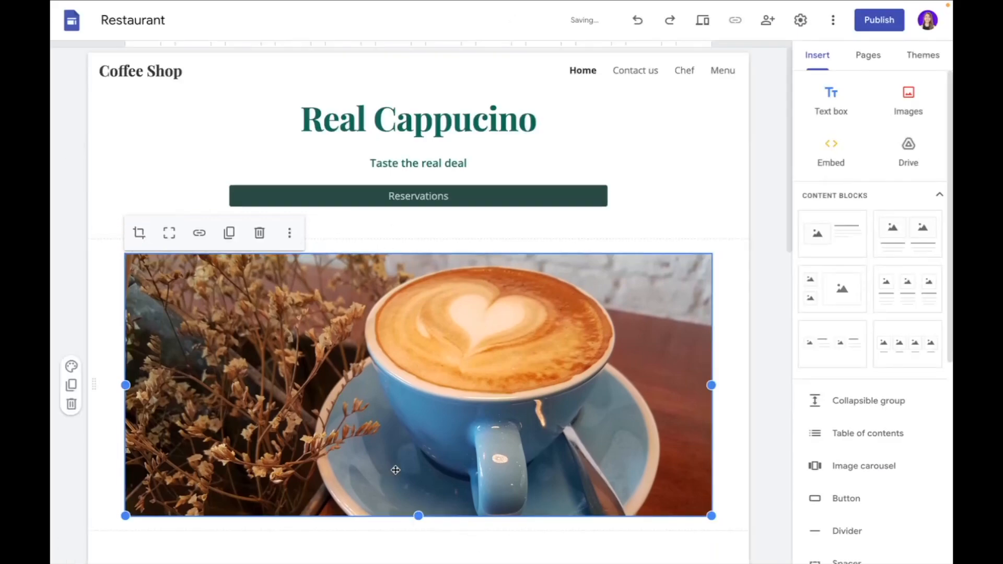
pyautogui.click(199, 233)
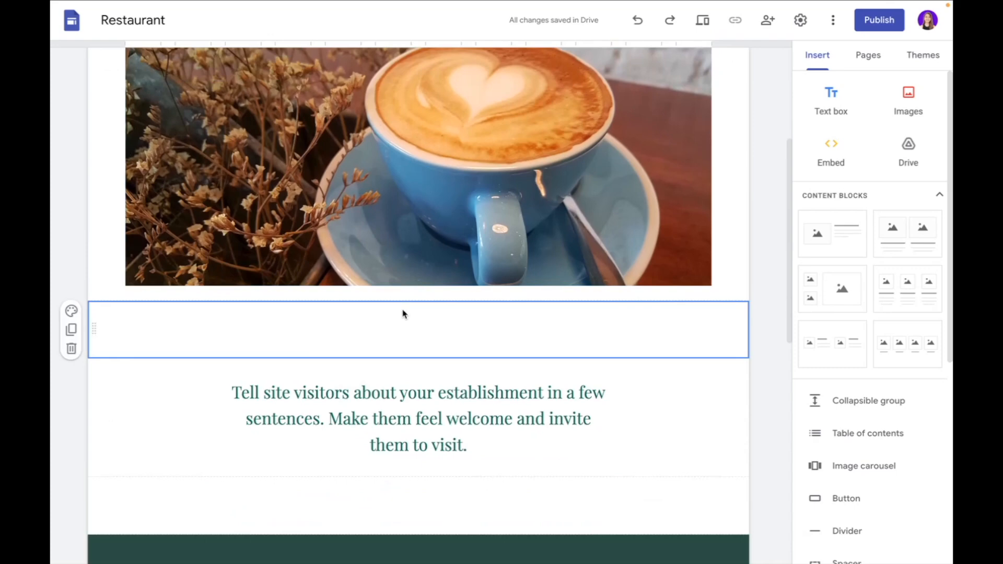
# - Delete the empty section beneath the latte photo and select the welcome text
pyautogui.press('Delete')
pyautogui.click(421, 409)
pyautogui.moveTo(480, 430); pyautogui.dragTo(229, 376)
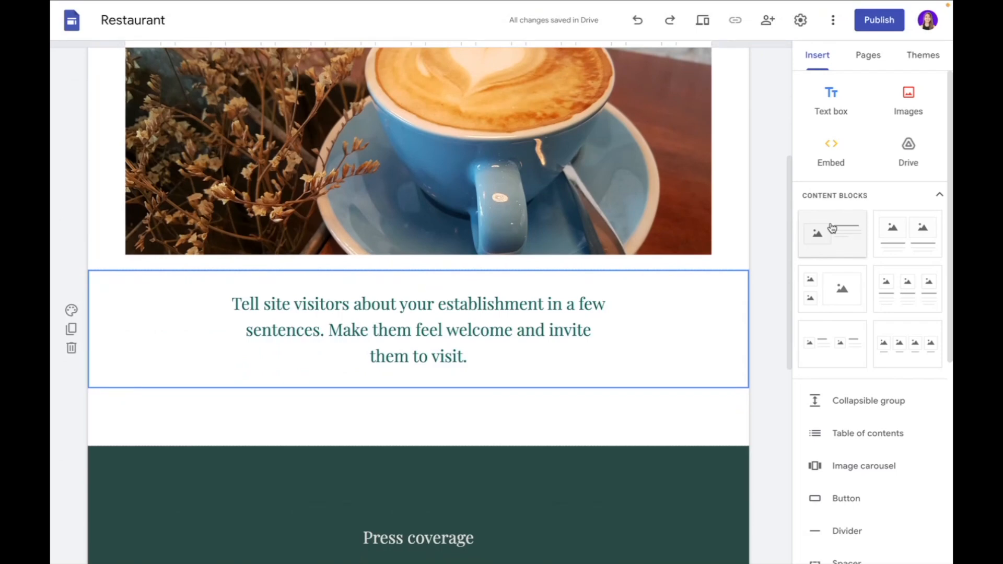
# - Add the three-column content block with images, headings and text below the welcome text
pyautogui.click(905, 242)
pyautogui.moveTo(888, 287); pyautogui.dragTo(552, 407)
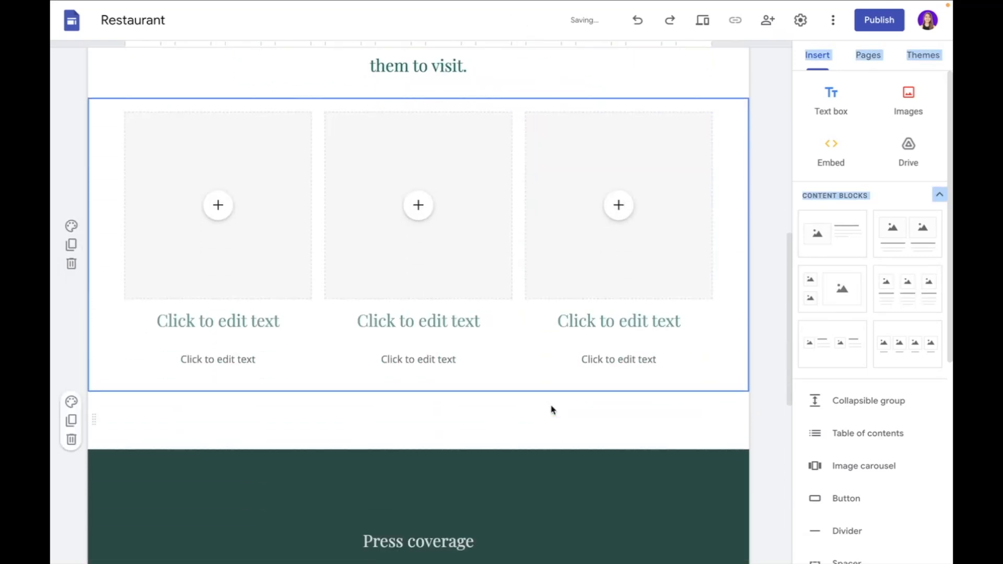
pyautogui.click(202, 344)
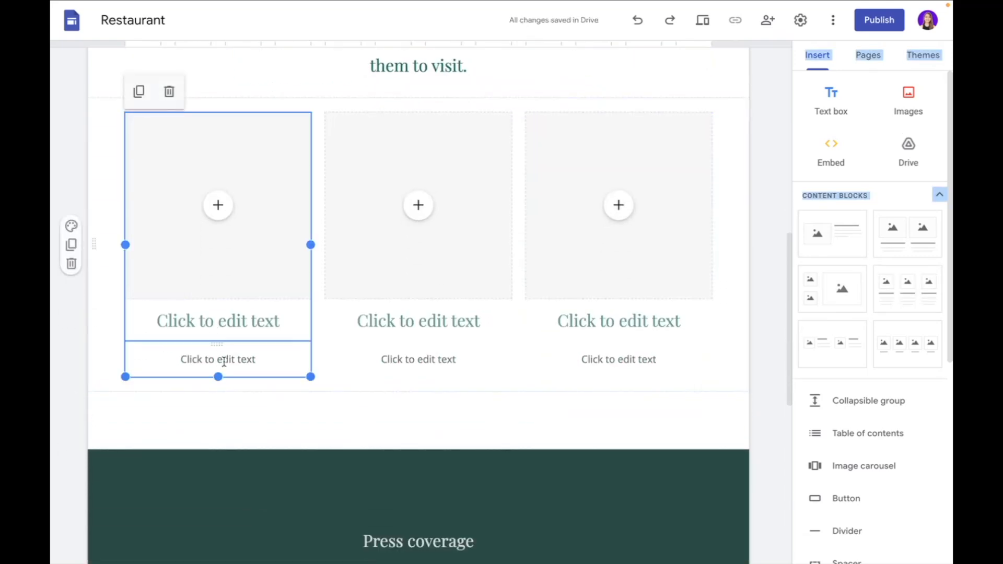
# - Insert a divider on the Home page between the image carousel and the address footer
pyautogui.scroll(1, 383, 250)
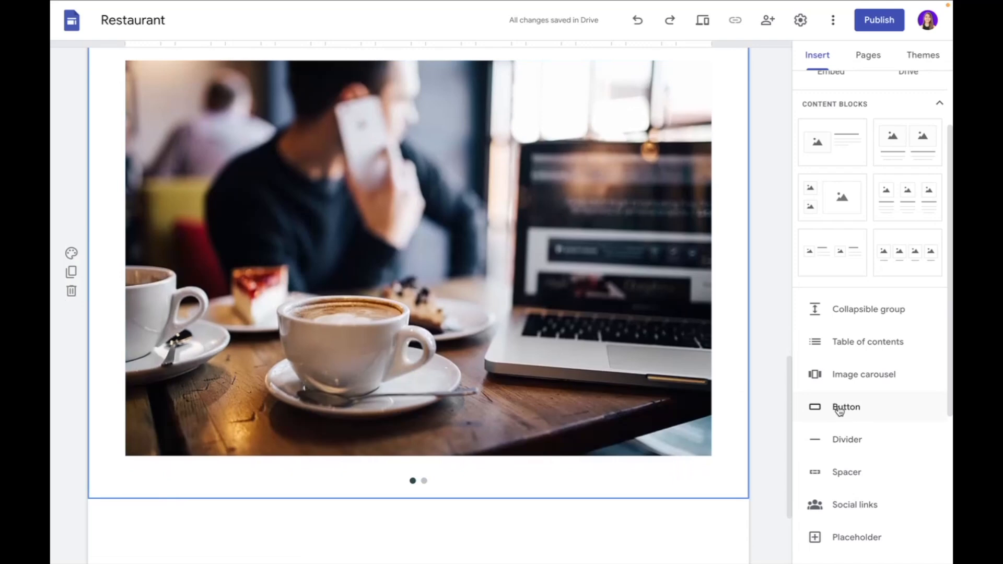
pyautogui.scroll(-2, 515, 476)
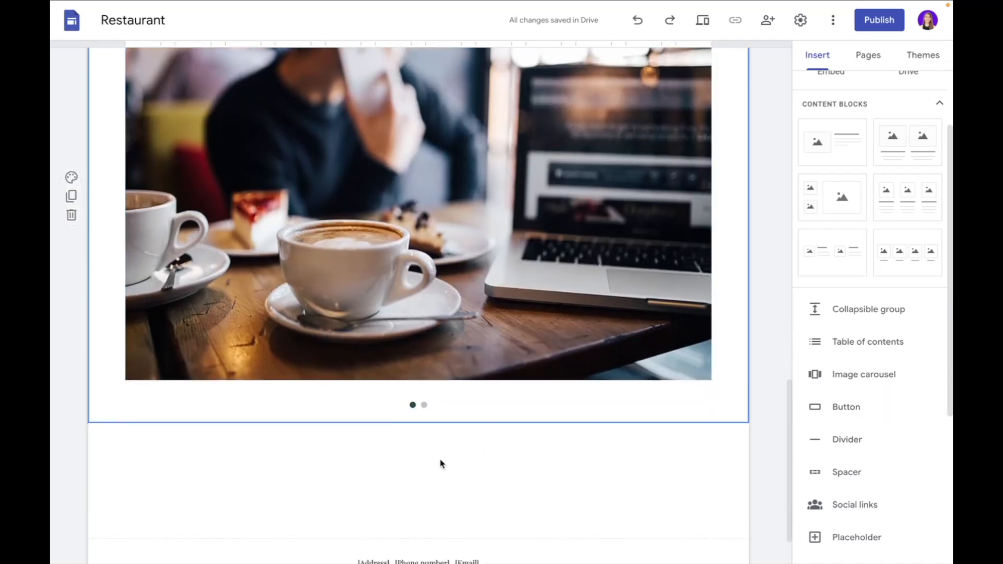
pyautogui.click(849, 440)
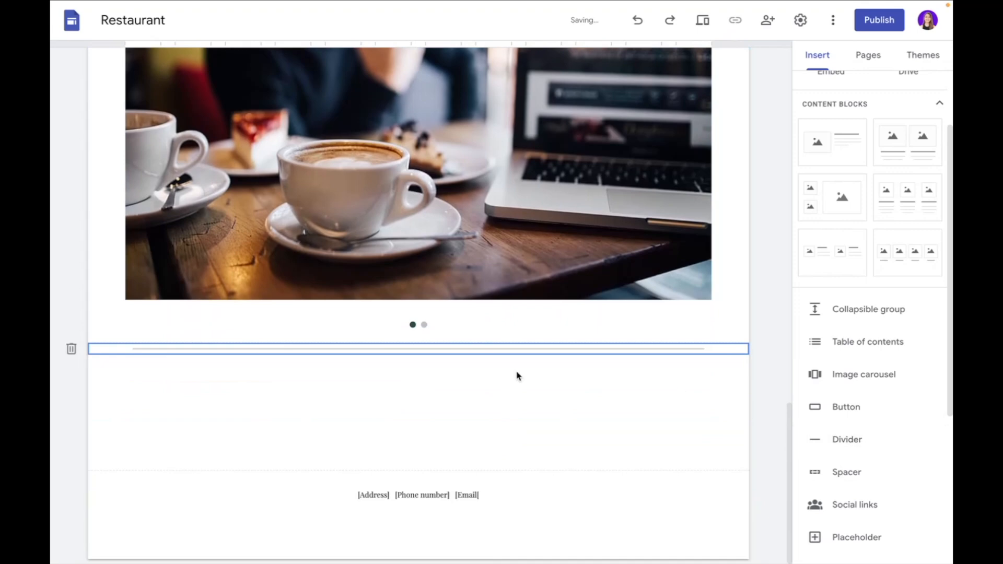
pyautogui.click(469, 408)
pyautogui.scroll(3, 469, 408)
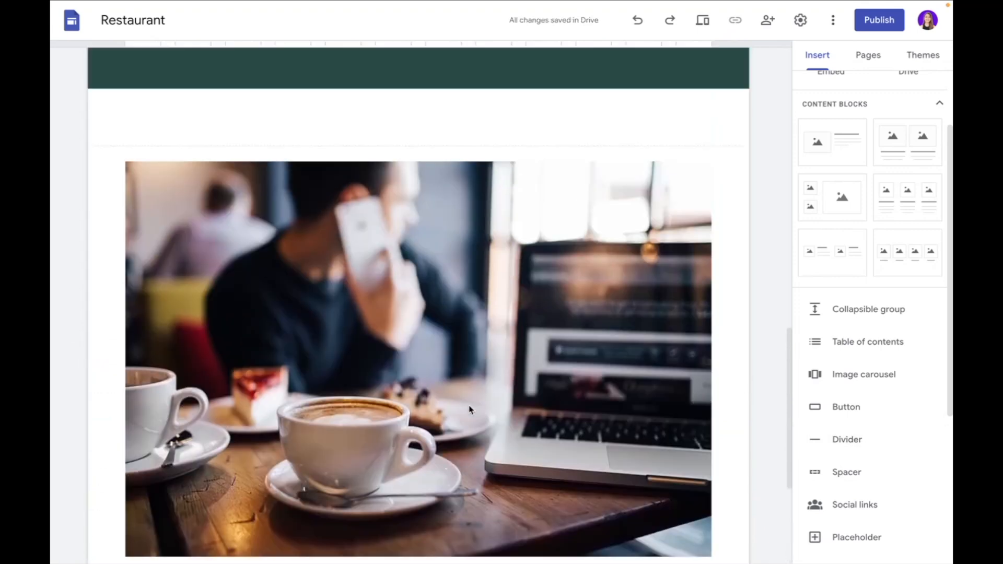
pyautogui.scroll(-2, 470, 406)
pyautogui.click(474, 408)
pyautogui.doubleClick(475, 408)
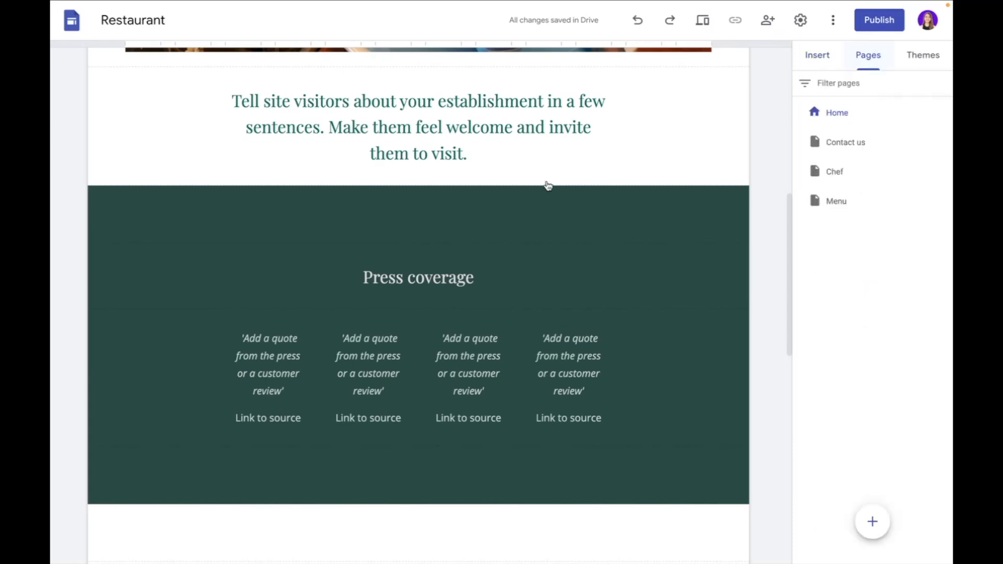
# - Review the Contact us page's location map, contact details and opening hours, and view the Chef page
pyautogui.scroll(9, 546, 186)
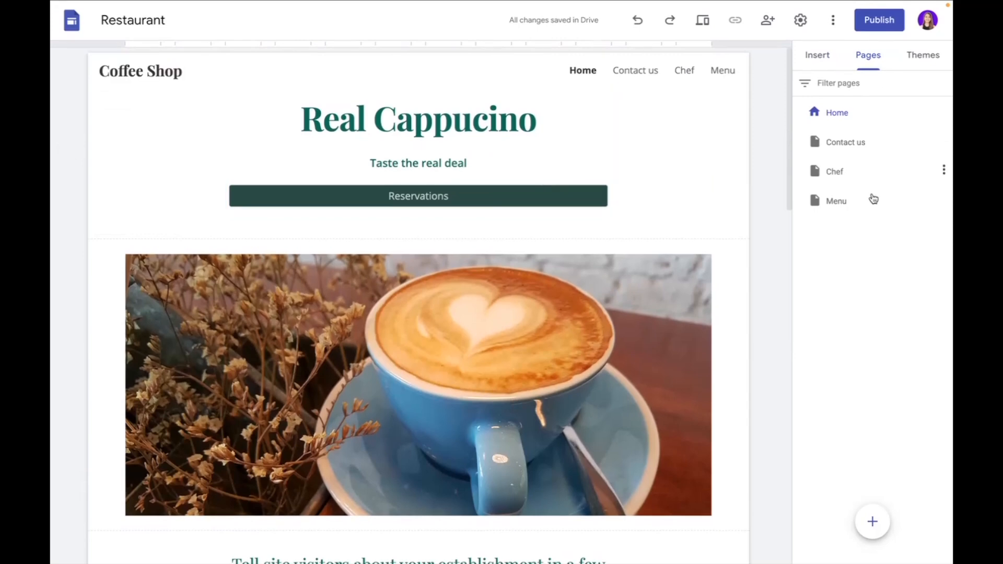
pyautogui.click(842, 142)
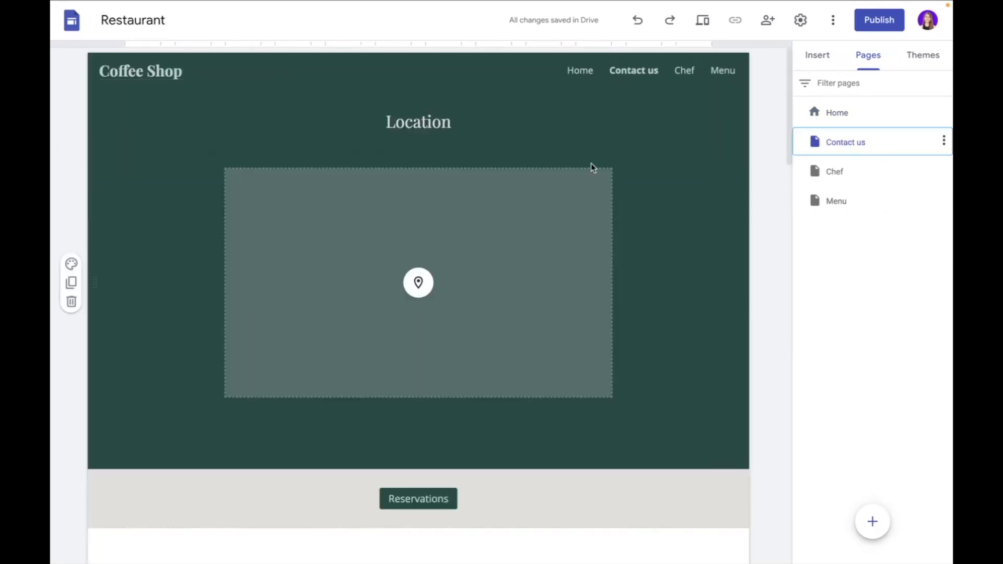
pyautogui.scroll(-9, 587, 170)
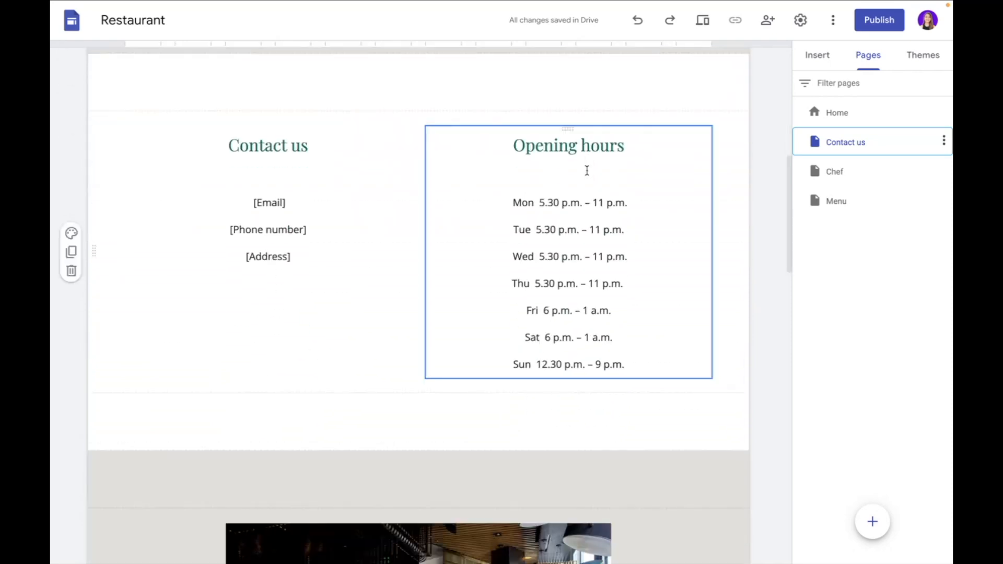
pyautogui.scroll(9, 587, 171)
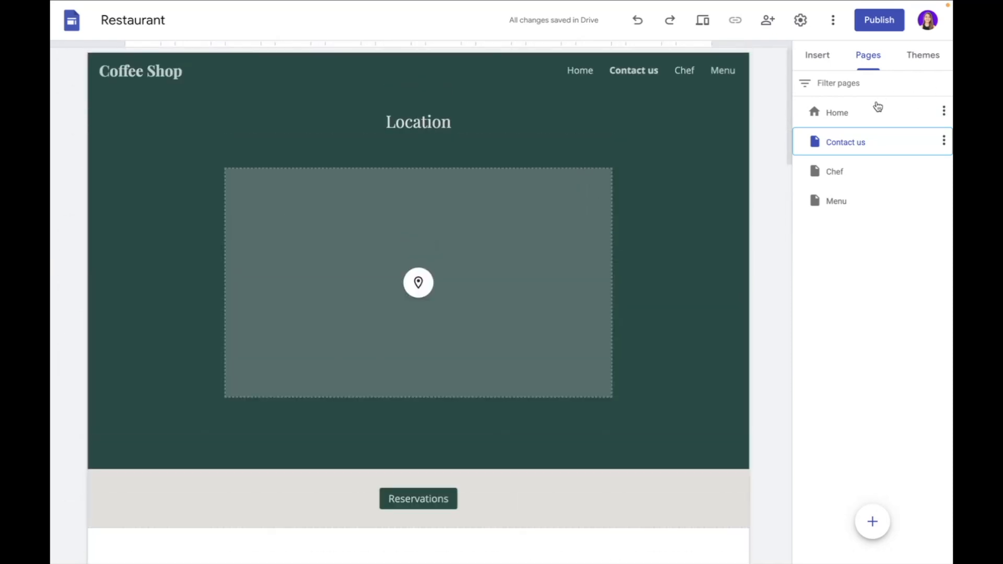
pyautogui.scroll(-6, 593, 209)
pyautogui.scroll(-1, 594, 212)
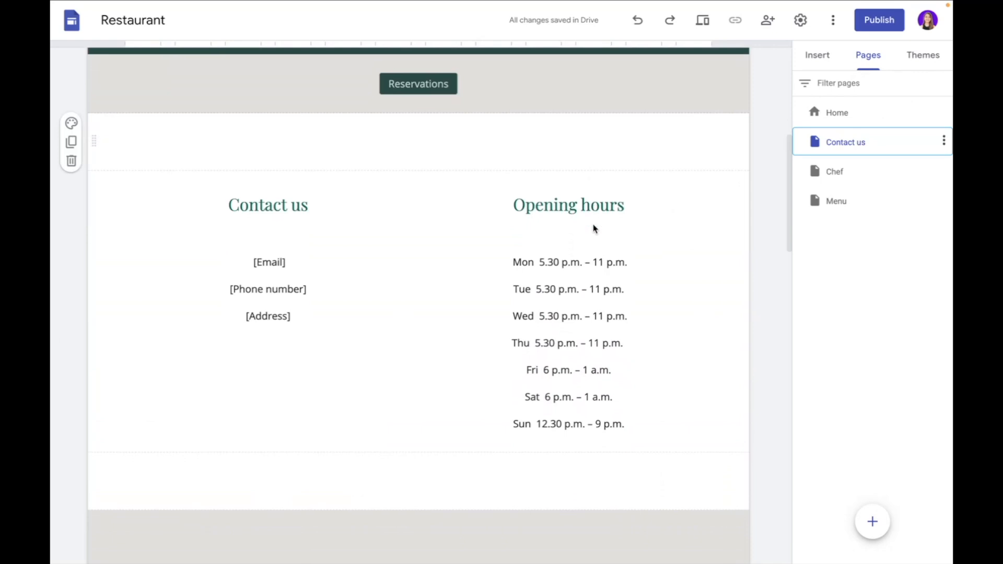
pyautogui.click(578, 289)
pyautogui.click(657, 335)
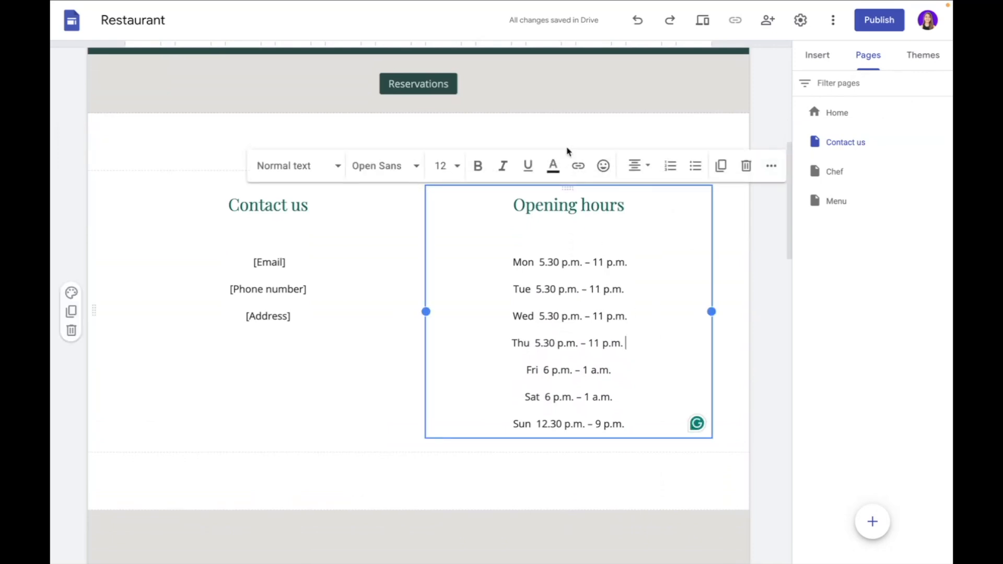
pyautogui.click(587, 127)
pyautogui.scroll(7, 586, 127)
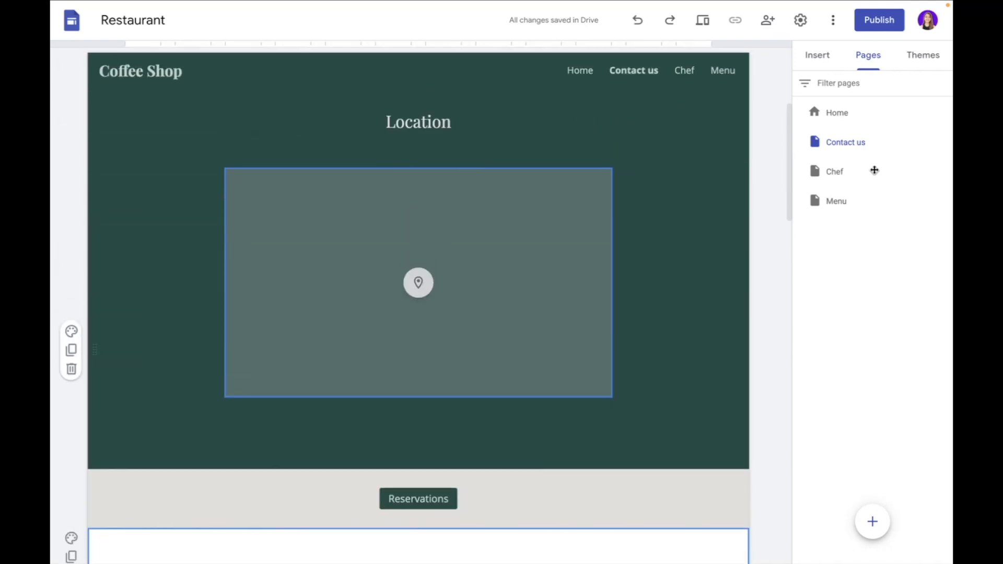
pyautogui.click(832, 179)
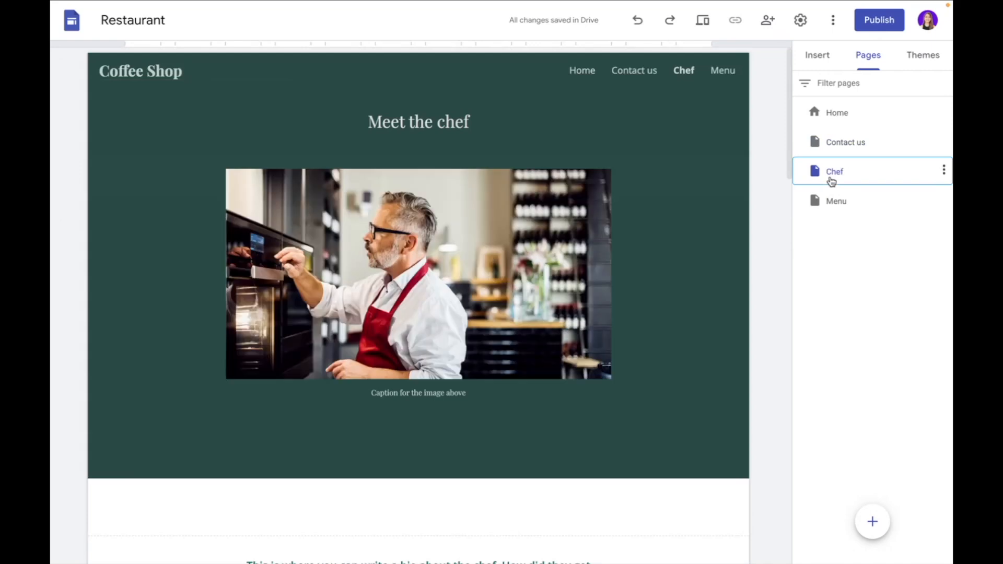
# - Delete the Starter section with its cheese photo and dish list from the Menu page
pyautogui.click(827, 203)
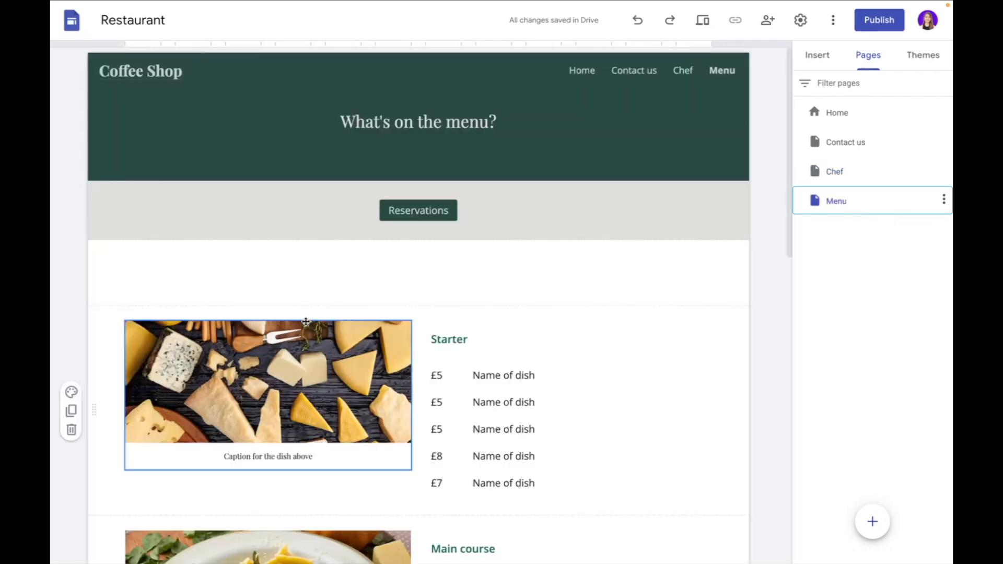
pyautogui.scroll(-4, 306, 323)
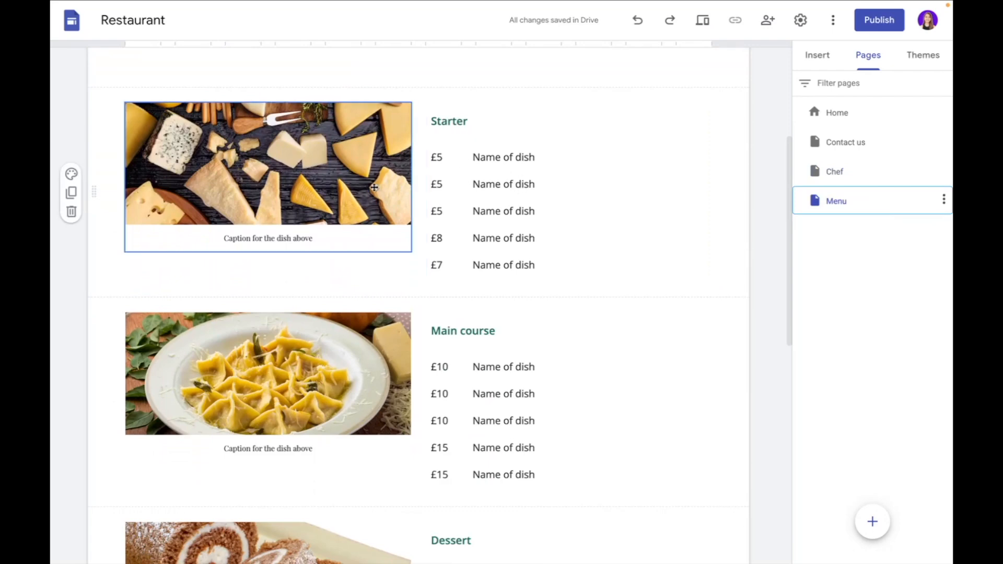
pyautogui.click(664, 101)
pyautogui.press('Delete')
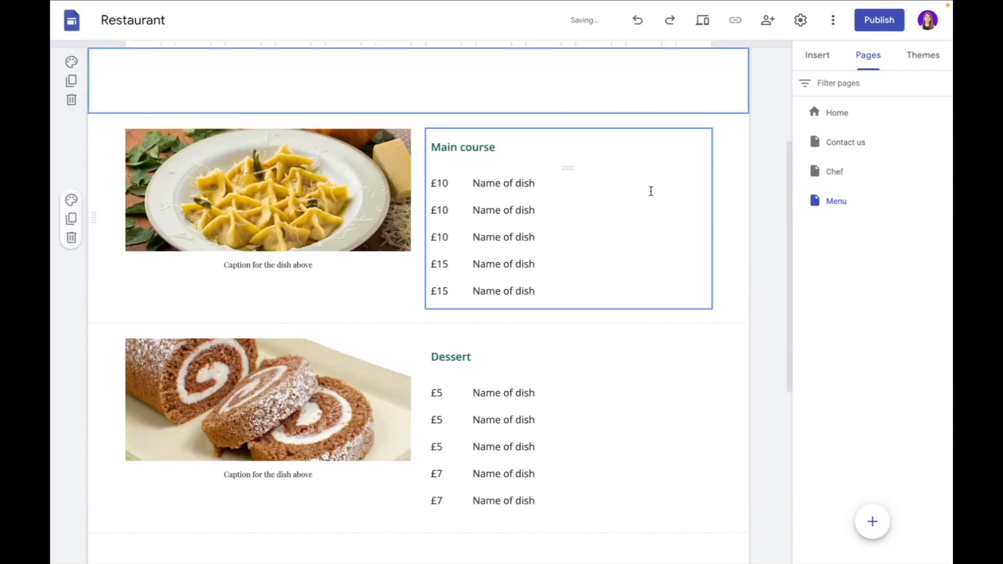
pyautogui.scroll(4, 649, 190)
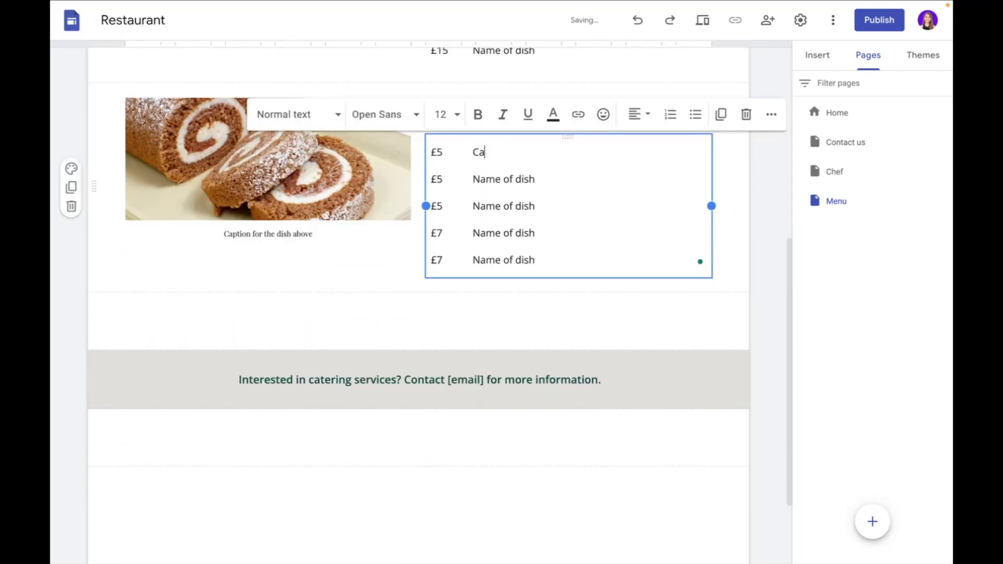
# - Replace the first two items beside the cake roll photo with Americano and Espresso, priced at £10 each
pyautogui.press('BackSpace')
pyautogui.press('BackSpace')
pyautogui.write('AA')
pyautogui.press('BackSpace')
pyautogui.write('mericano')
pyautogui.moveTo(536, 180); pyautogui.dragTo(464, 179)
pyautogui.write('Espresso')
pyautogui.click(438, 179)
pyautogui.press('BackSpace')
pyautogui.write('10')
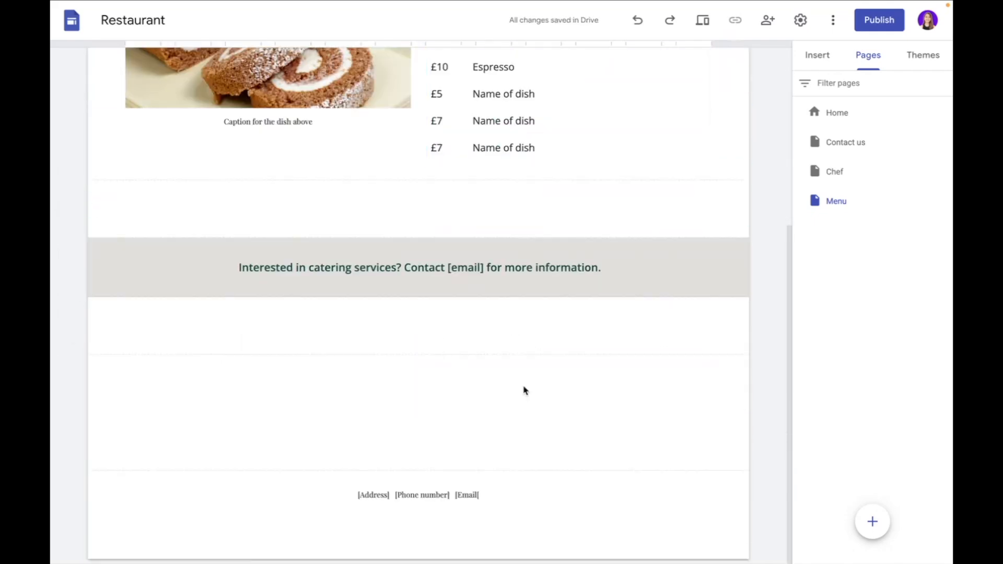
pyautogui.scroll(5, 523, 387)
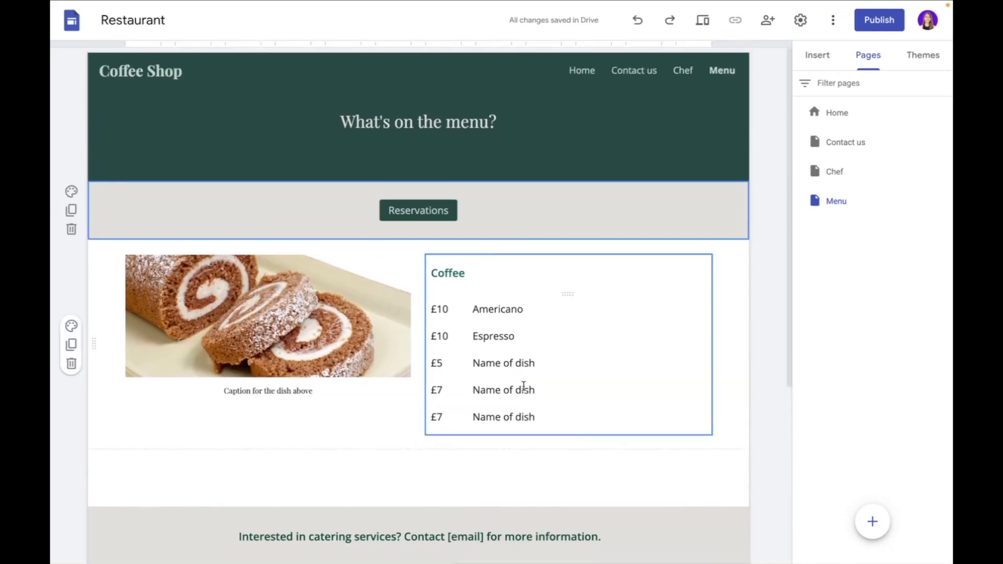
# - Browse the site themes and set the Diplomat theme's font style to Light
pyautogui.click(921, 57)
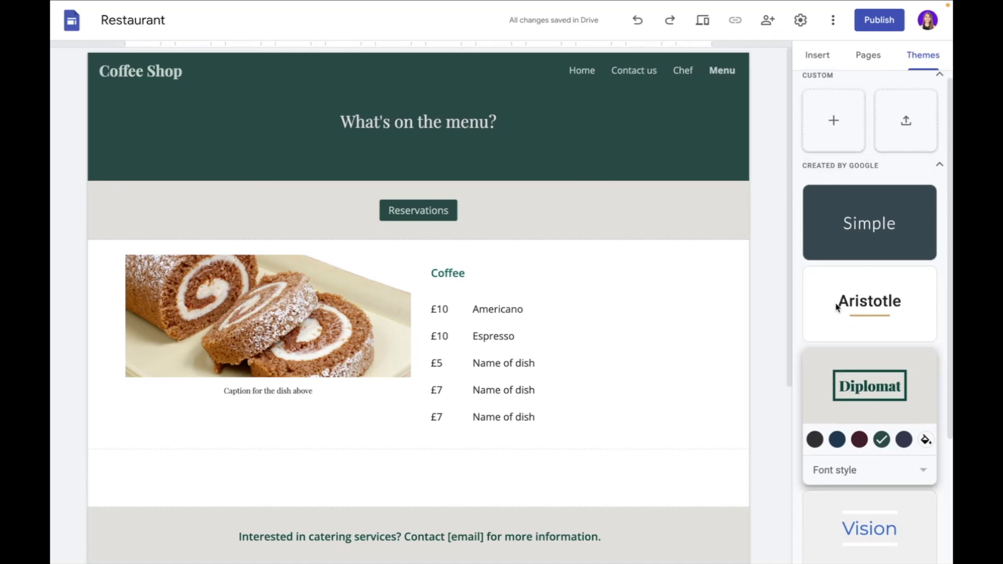
pyautogui.scroll(-3, 836, 309)
pyautogui.scroll(3, 836, 308)
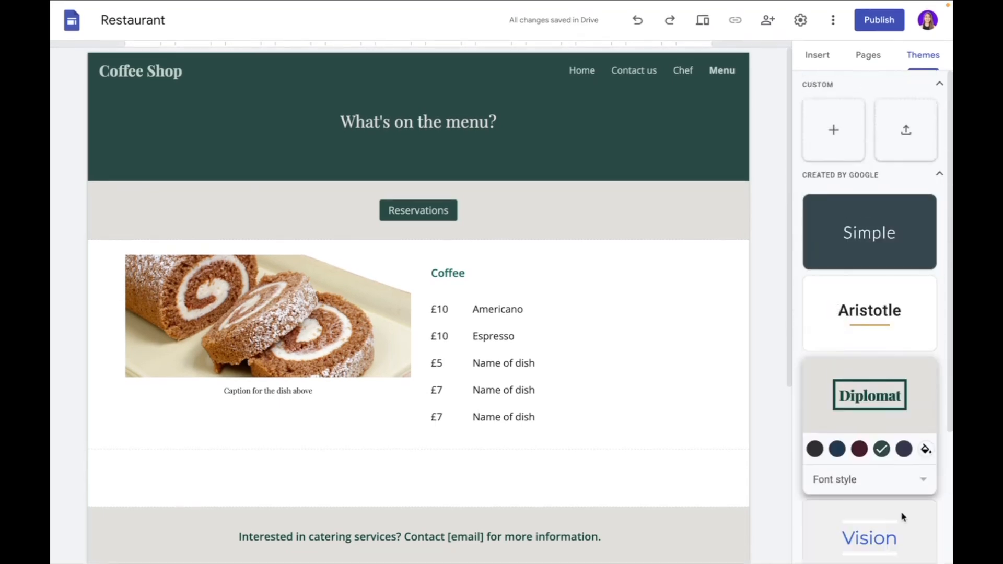
pyautogui.click(879, 479)
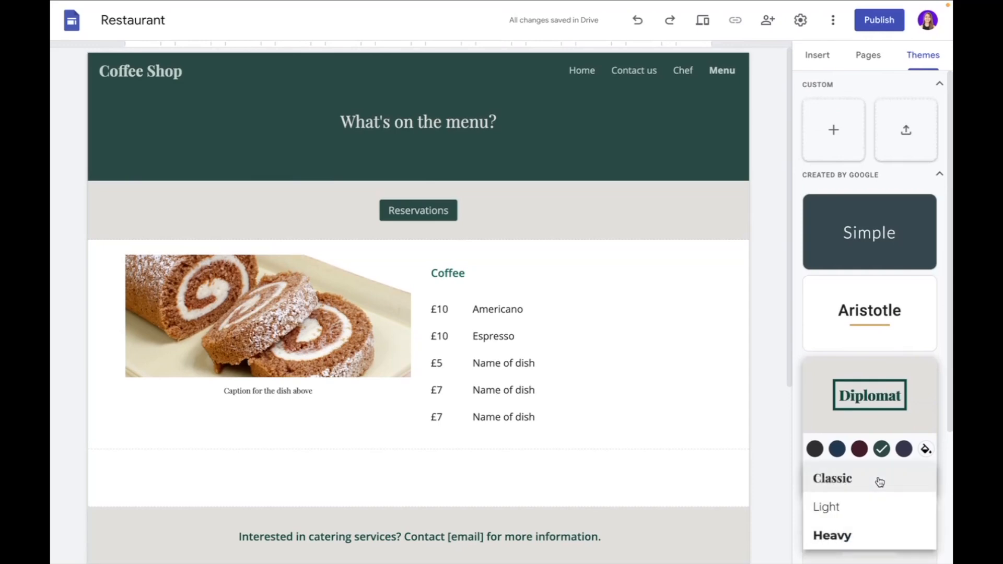
pyautogui.click(835, 514)
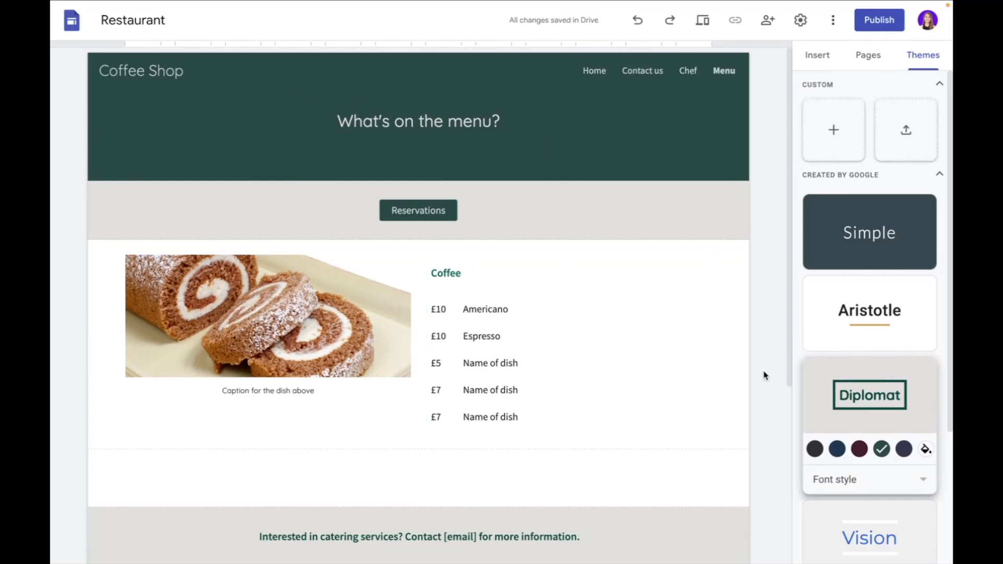
# - Try the Diplomat theme's Heavy font style, and switch the theme's font style to Classic
pyautogui.click(876, 479)
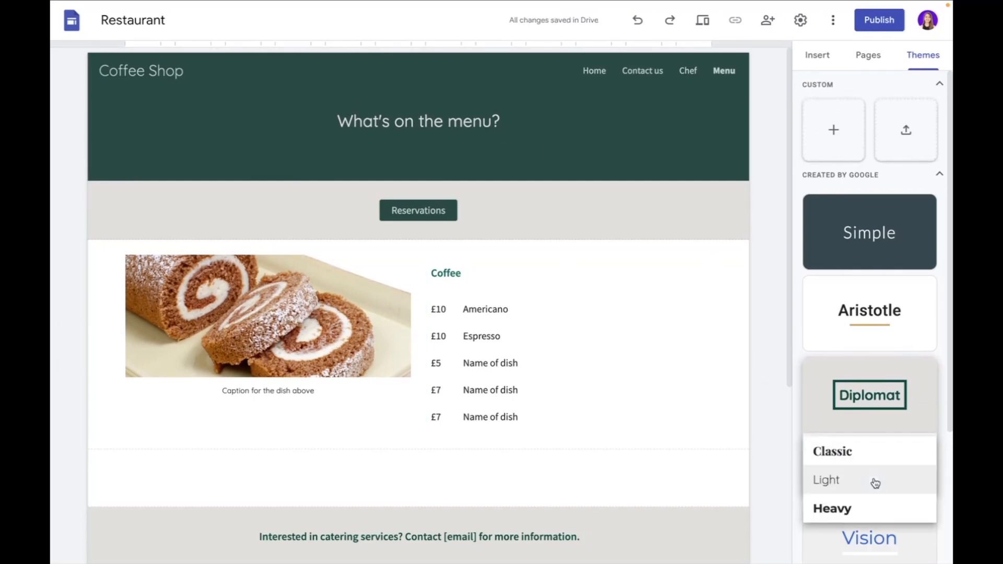
pyautogui.click(851, 510)
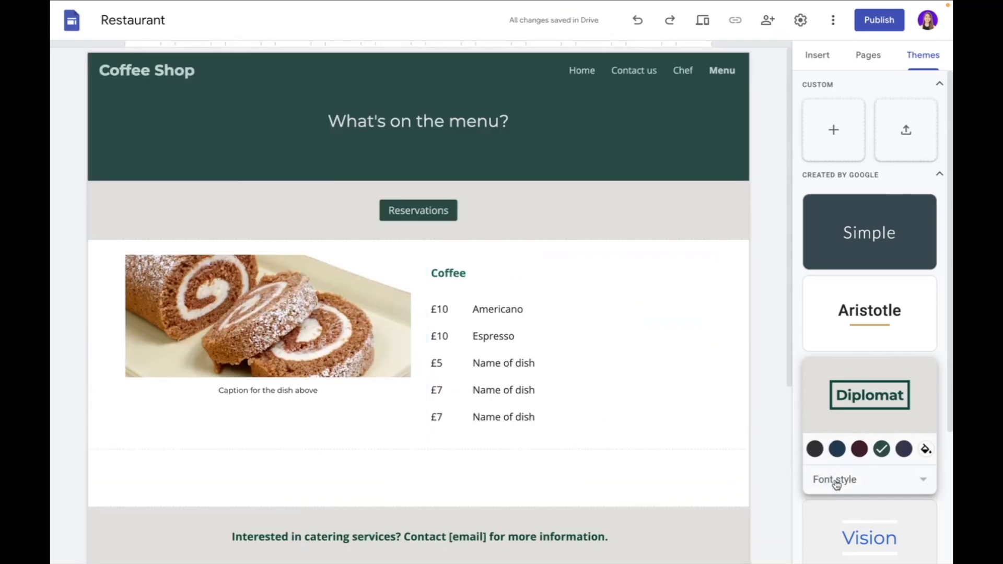
pyautogui.click(837, 481)
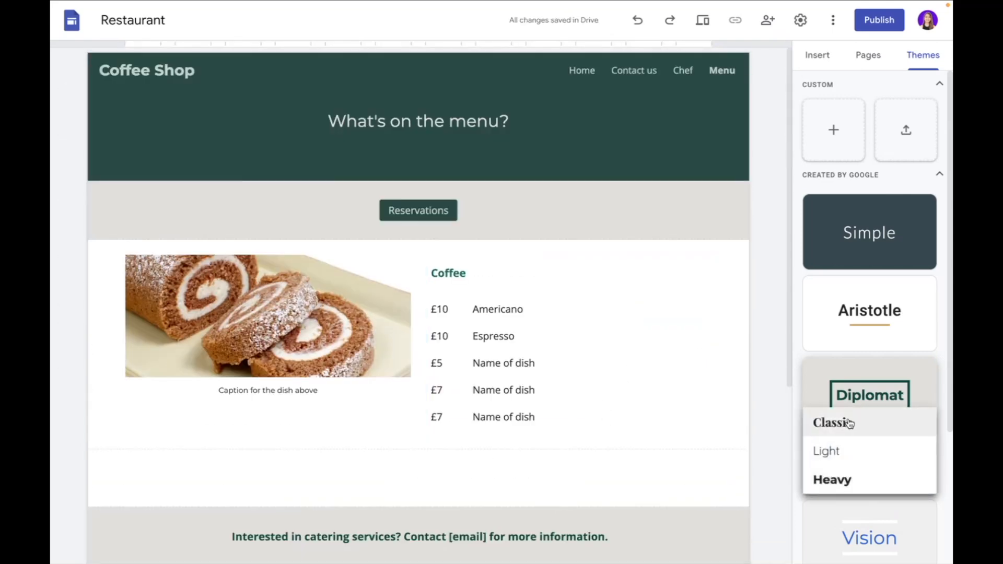
pyautogui.click(900, 418)
# - Try the Diplomat theme's preset blue, burgundy, green, charcoal and purple colours on the Menu page
pyautogui.click(838, 449)
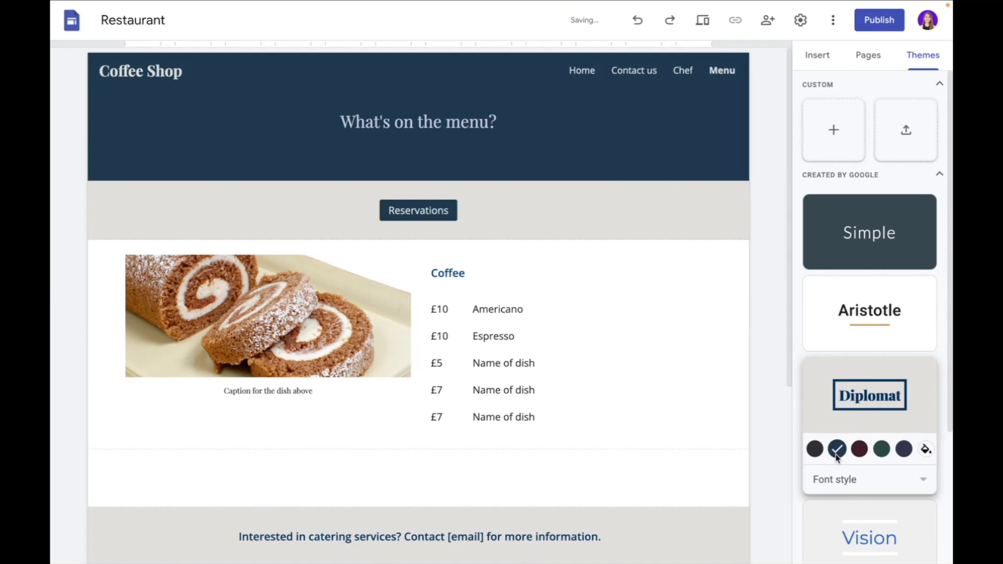
pyautogui.click(859, 450)
pyautogui.click(884, 452)
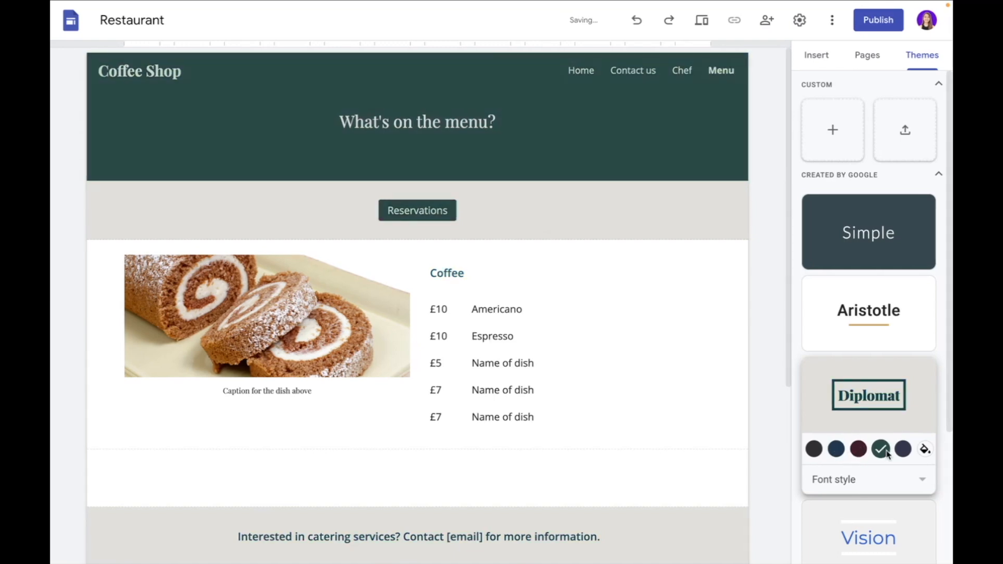
pyautogui.click(814, 450)
pyautogui.click(861, 450)
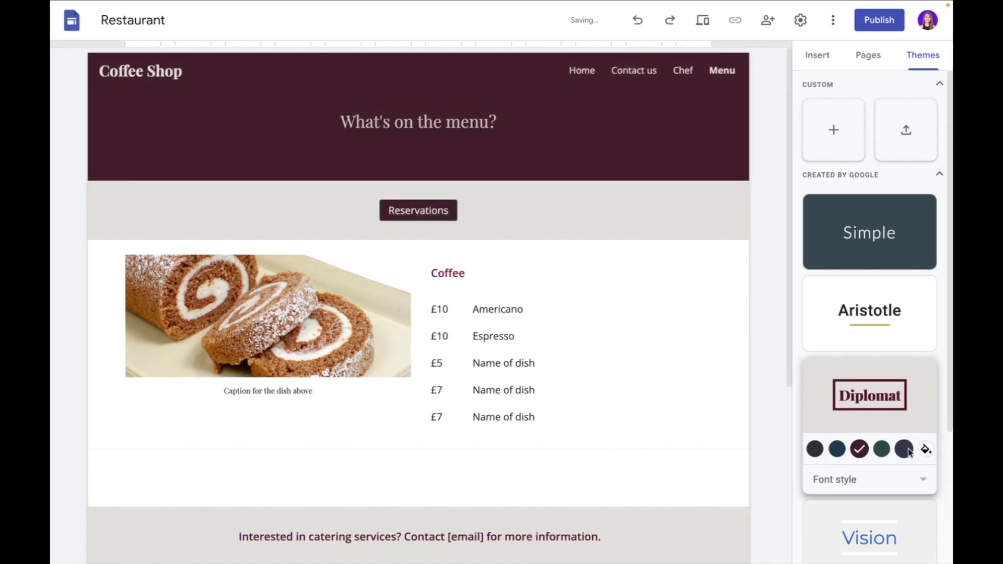
pyautogui.click(904, 450)
# - Set the Diplomat theme to the custom brown colour #7c4616, and look at the theme creation form without creating one
pyautogui.click(926, 450)
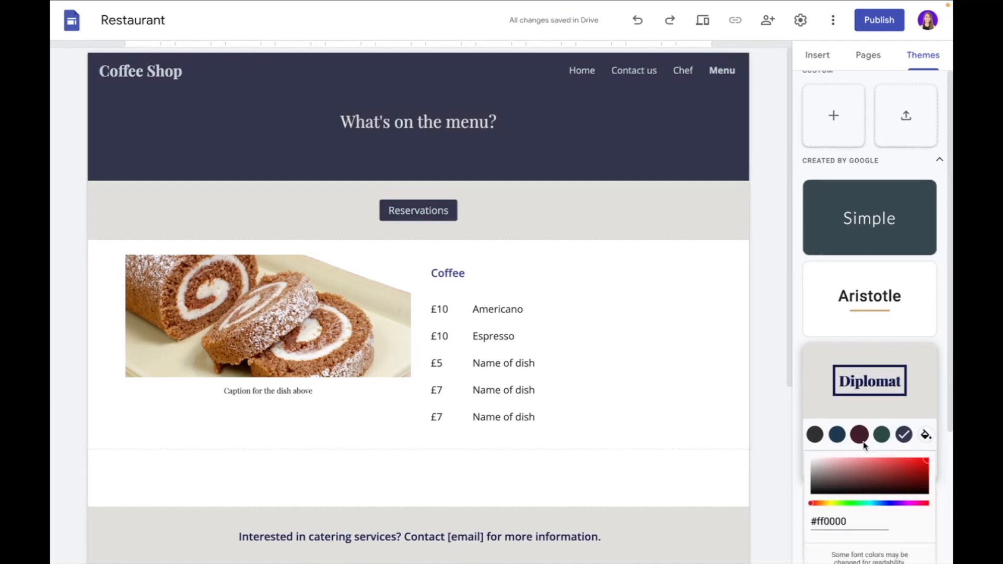
pyautogui.moveTo(882, 446); pyautogui.dragTo(826, 433)
pyautogui.click(828, 476)
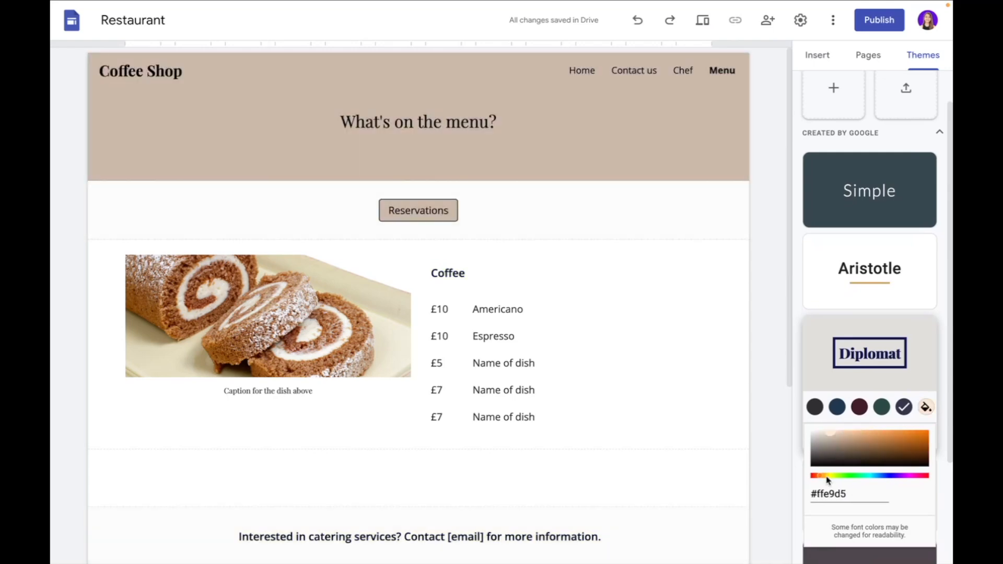
pyautogui.moveTo(831, 438)
pyautogui.mouseDown()
pyautogui.moveTo(925, 433)
pyautogui.moveTo(908, 449)
pyautogui.mouseUp()
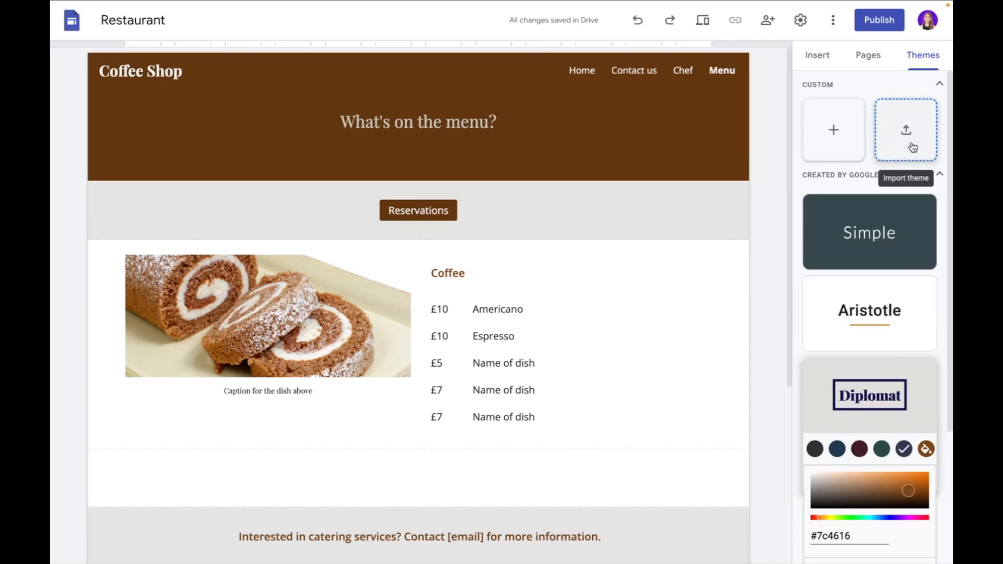
pyautogui.click(829, 134)
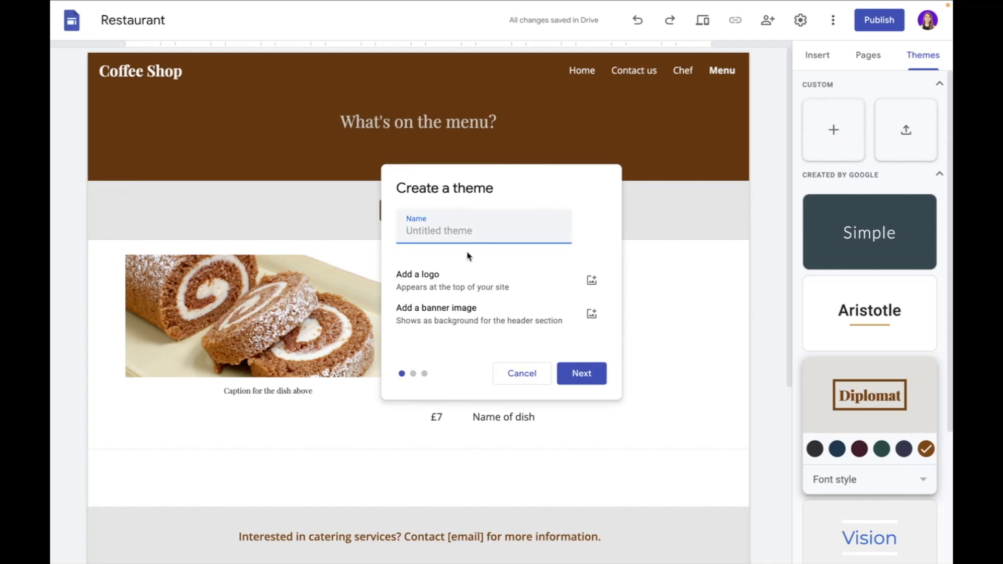
pyautogui.press('Escape')
# - Preview the Home page at large-screen, phone and tablet sizes, and return to the editor
pyautogui.click(702, 20)
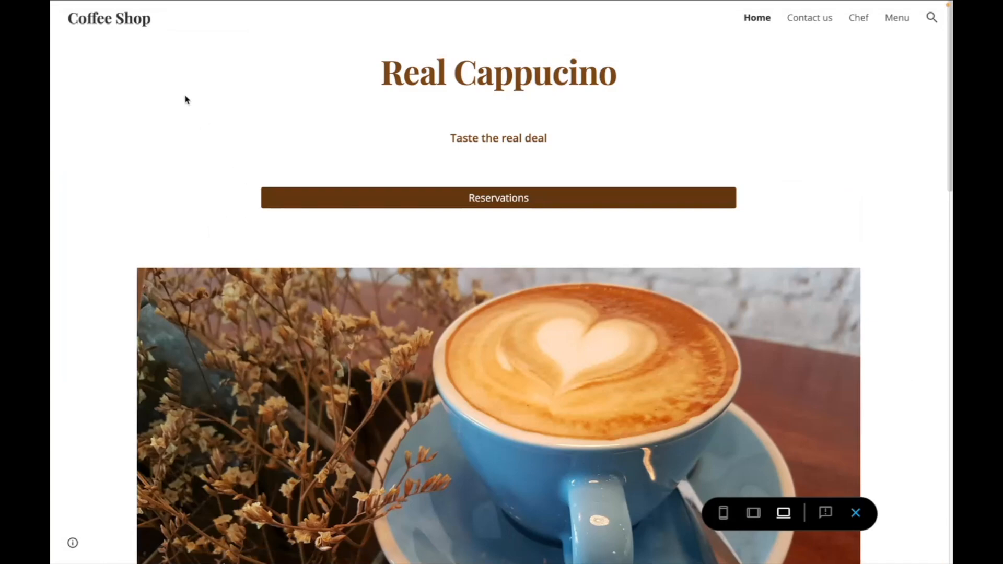
pyautogui.scroll(-15, 186, 99)
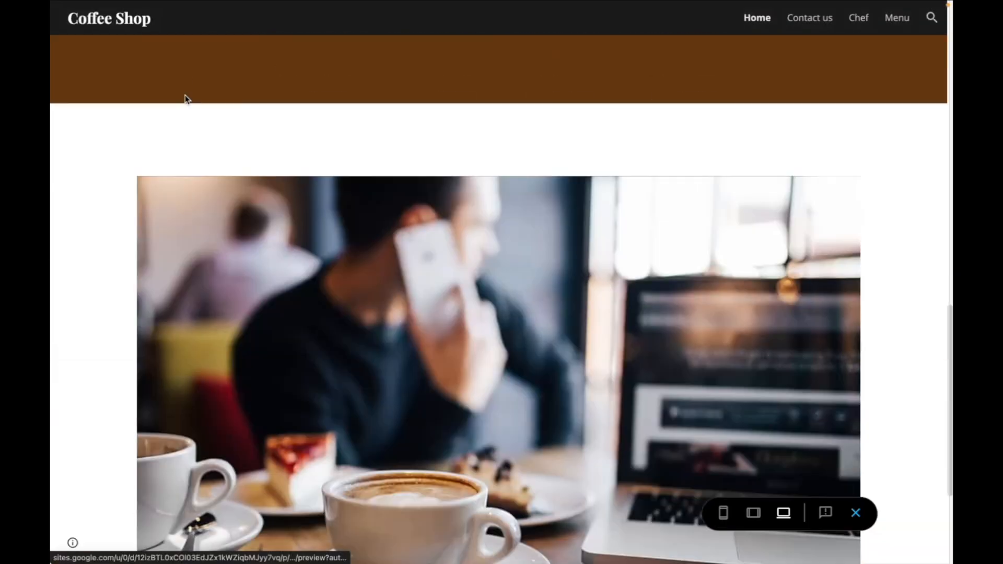
pyautogui.scroll(15, 647, 117)
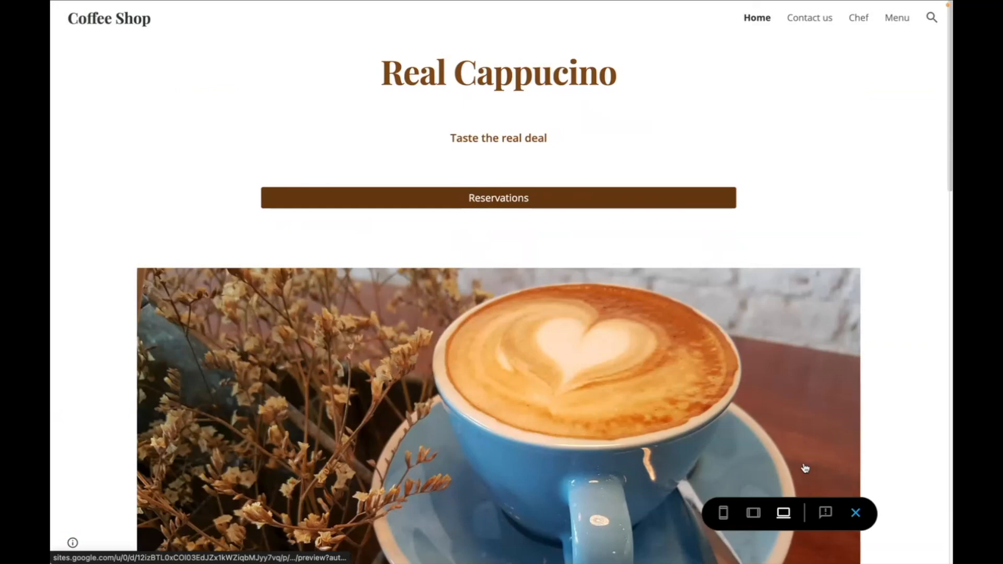
pyautogui.click(714, 513)
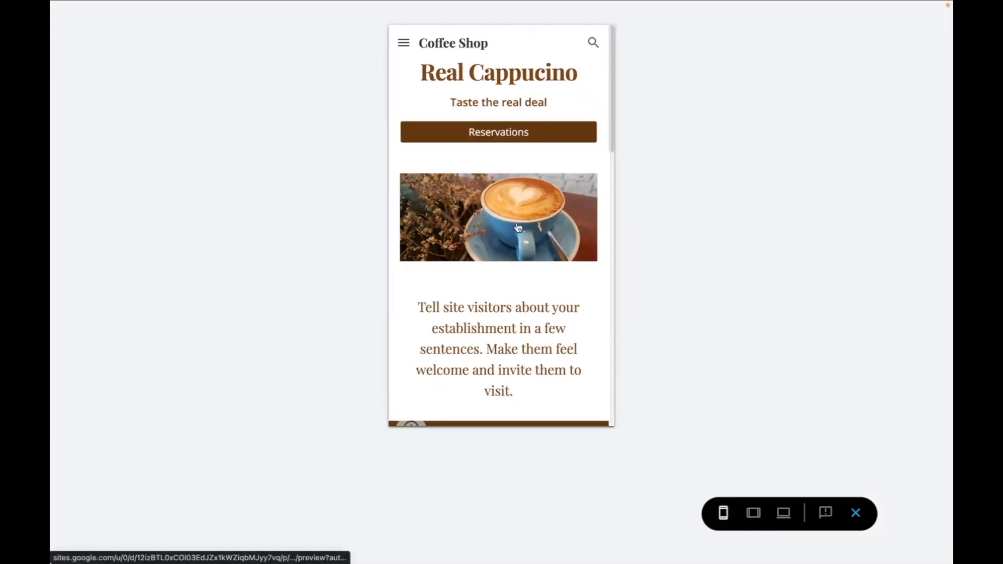
pyautogui.scroll(-5, 517, 221)
pyautogui.scroll(-10, 516, 222)
pyautogui.scroll(15, 516, 222)
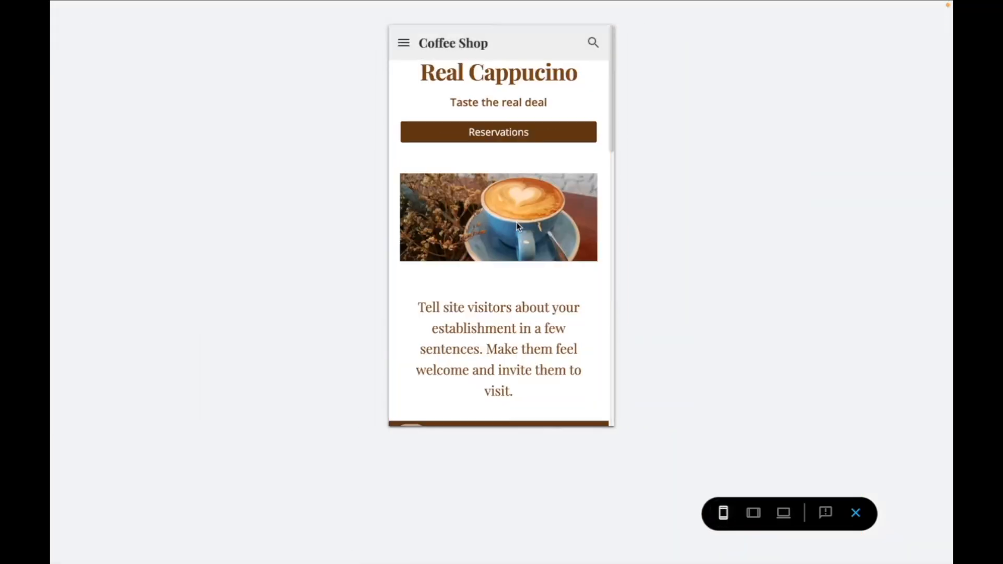
pyautogui.click(753, 513)
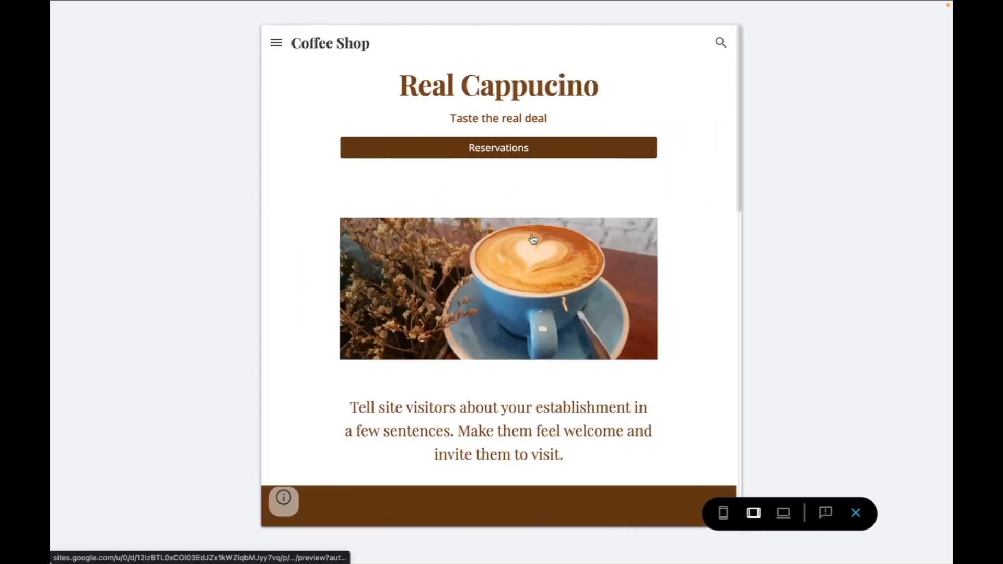
pyautogui.scroll(-5, 532, 234)
pyautogui.scroll(-5, 532, 233)
pyautogui.scroll(10, 532, 234)
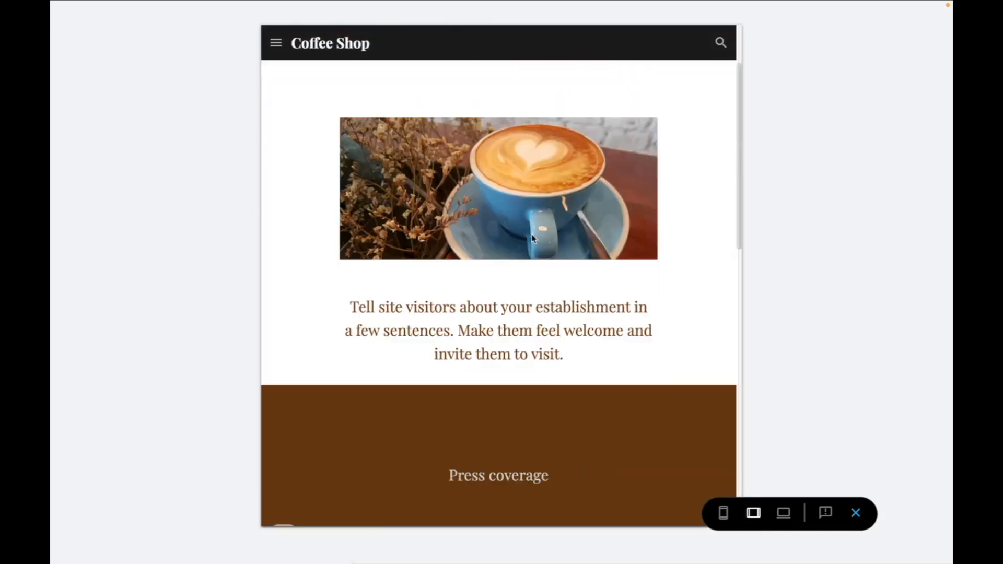
pyautogui.click(857, 513)
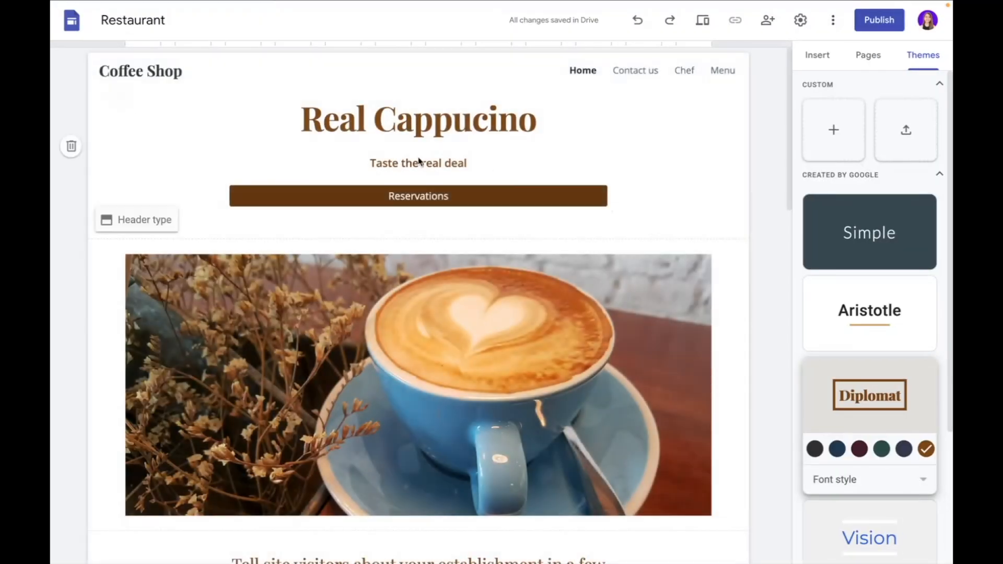
# - Try the Side navigation mode in the site settings, and return the mode to Top
pyautogui.click(799, 22)
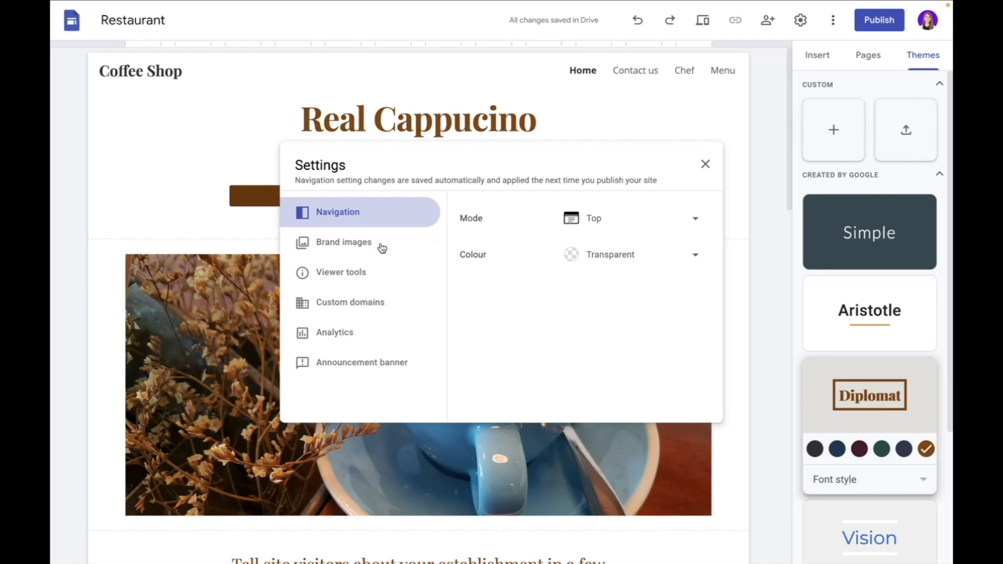
pyautogui.click(620, 232)
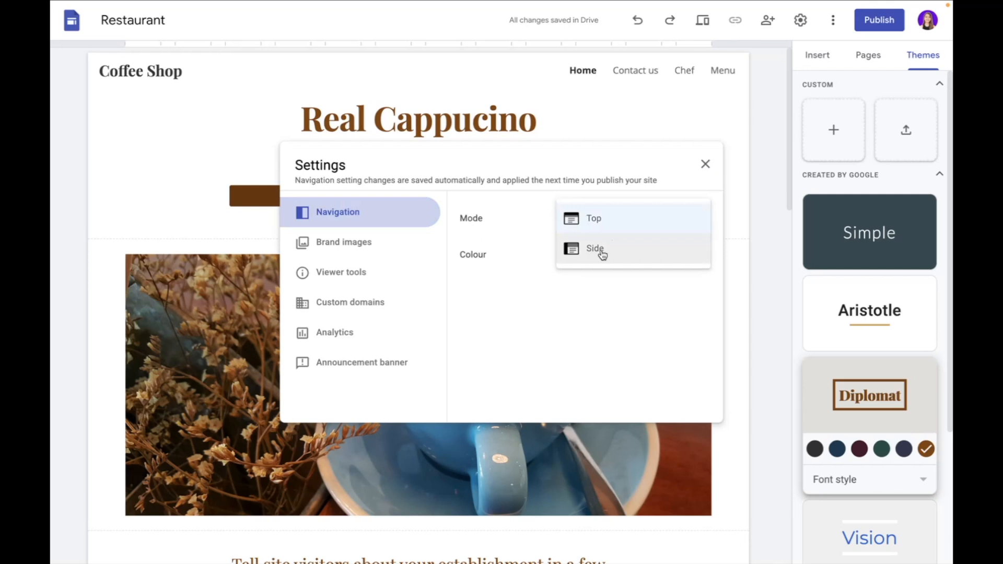
pyautogui.click(603, 255)
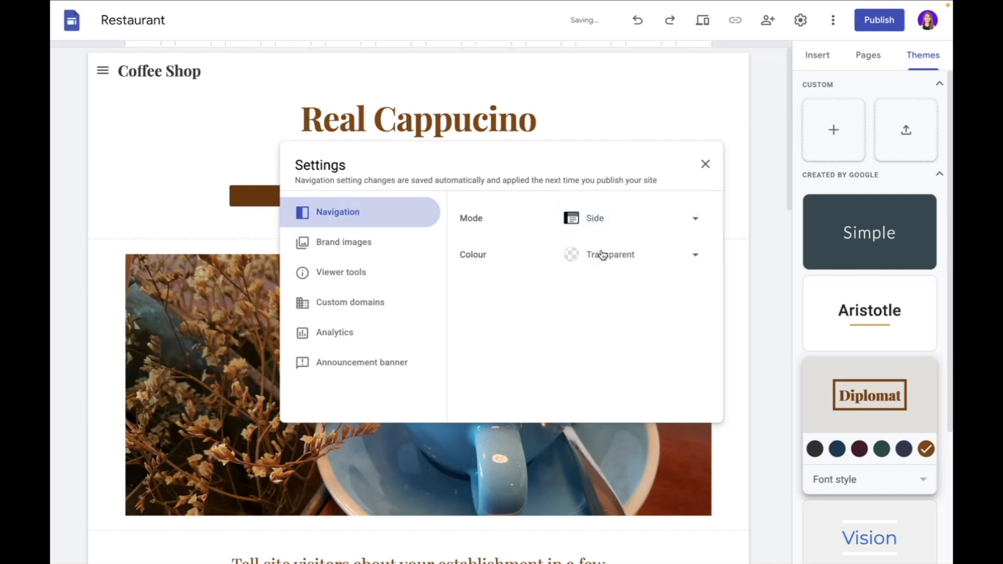
pyautogui.click(598, 218)
pyautogui.click(606, 190)
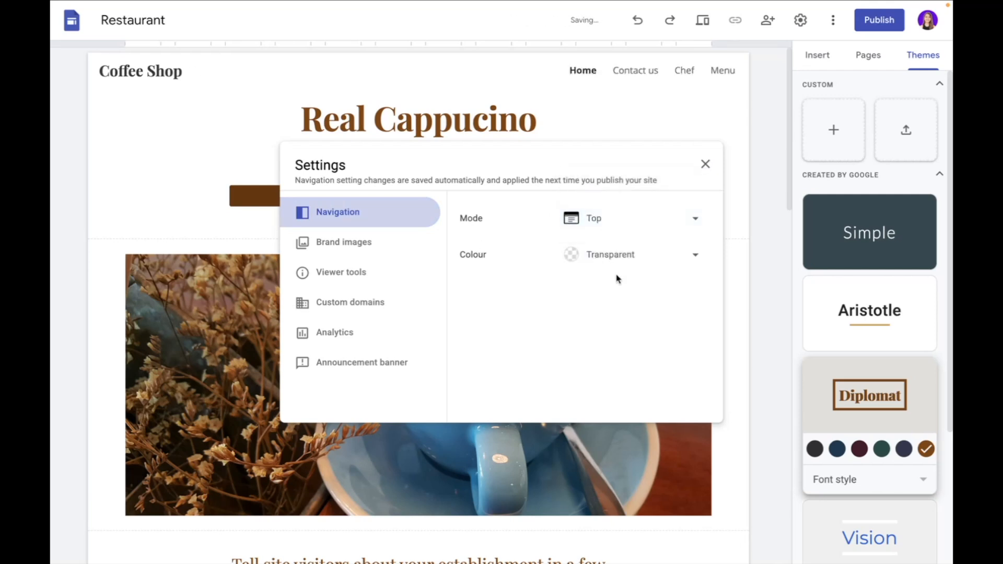
# - Try the White and Black navigation colours, and restore the navigation colour to Transparent
pyautogui.click(623, 256)
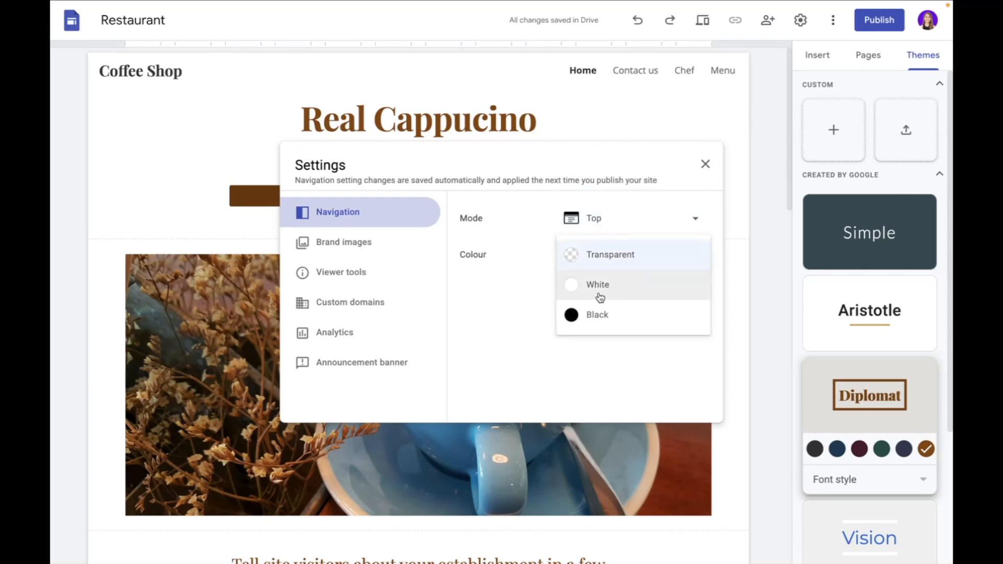
pyautogui.click(601, 297)
pyautogui.click(600, 254)
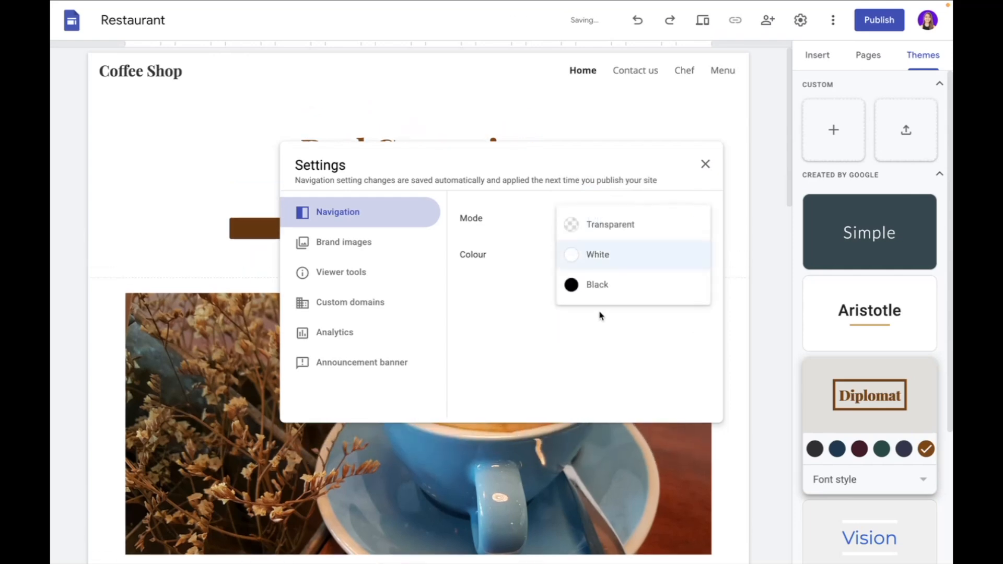
pyautogui.click(600, 293)
pyautogui.click(593, 246)
pyautogui.click(620, 203)
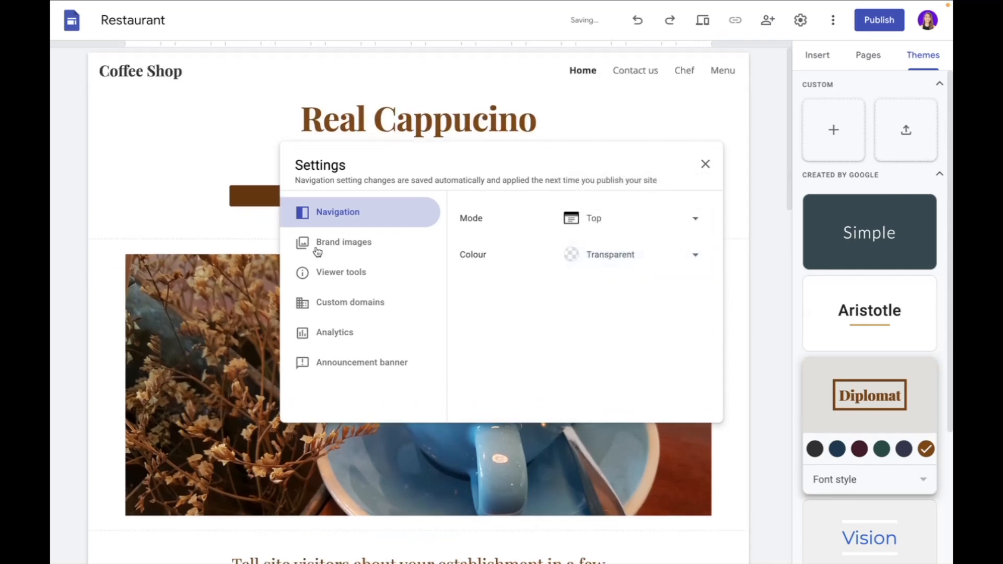
# - Review the site's brand images, custom domain and analytics settings
pyautogui.click(317, 250)
pyautogui.click(359, 302)
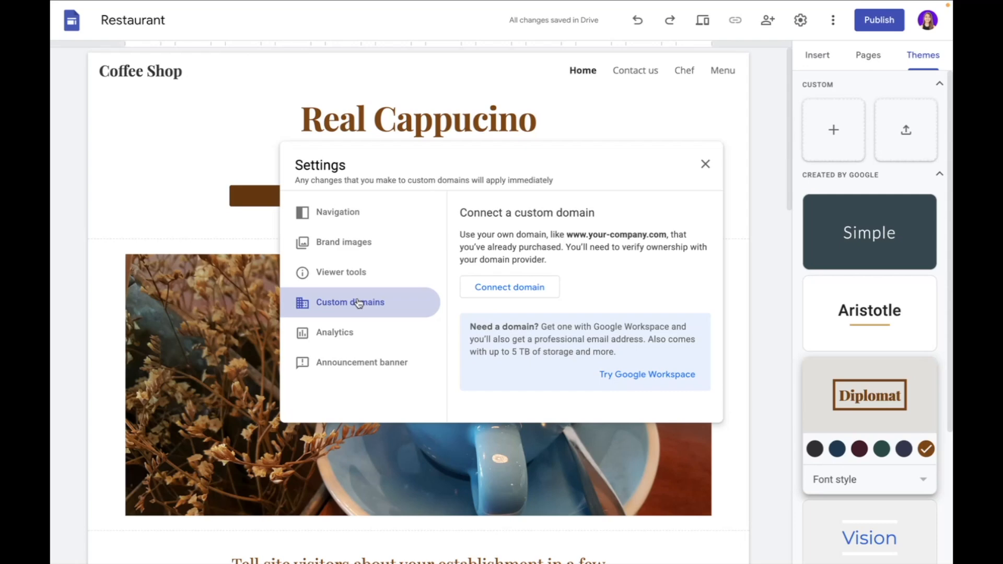
pyautogui.click(509, 288)
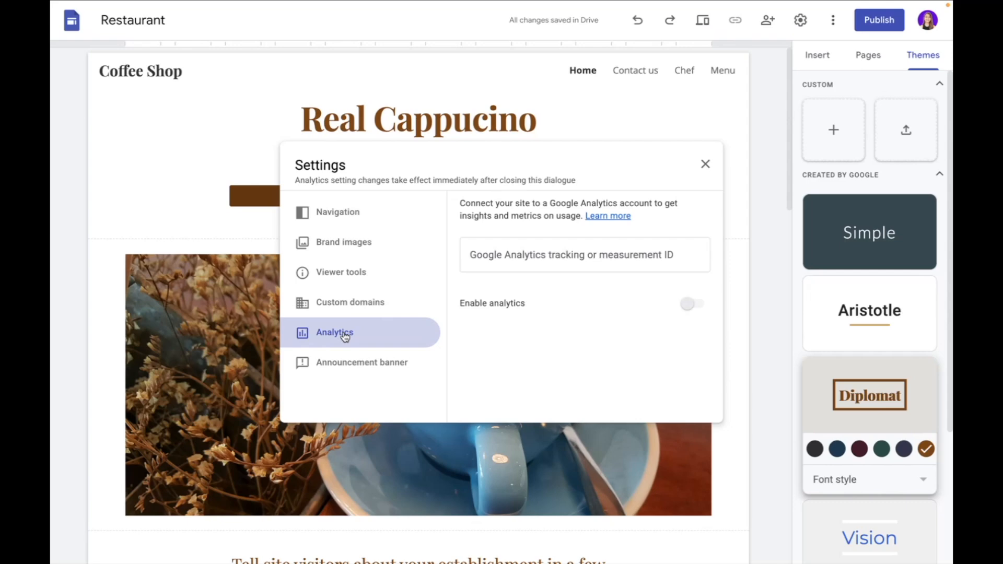
# - Turn on the announcement banner, review its colour, message, button and link options, and limit its visibility to the home page only
pyautogui.click(355, 362)
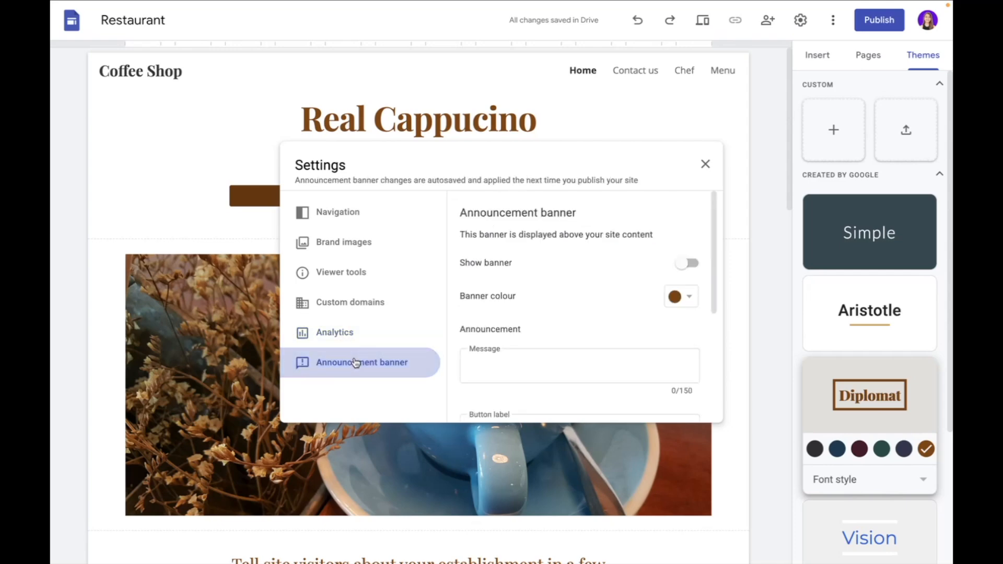
pyautogui.click(688, 263)
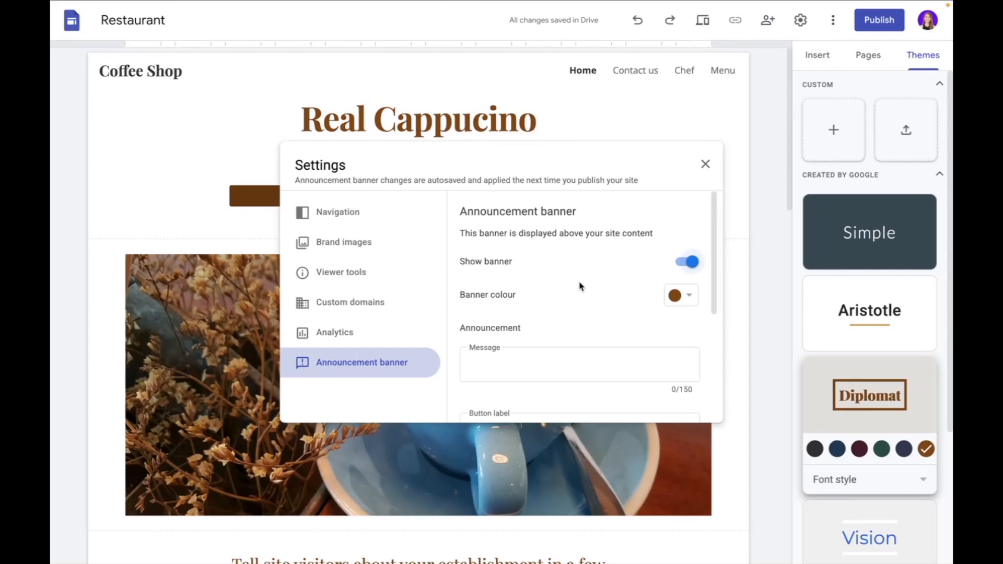
pyautogui.scroll(-2, 580, 290)
pyautogui.scroll(-2, 579, 286)
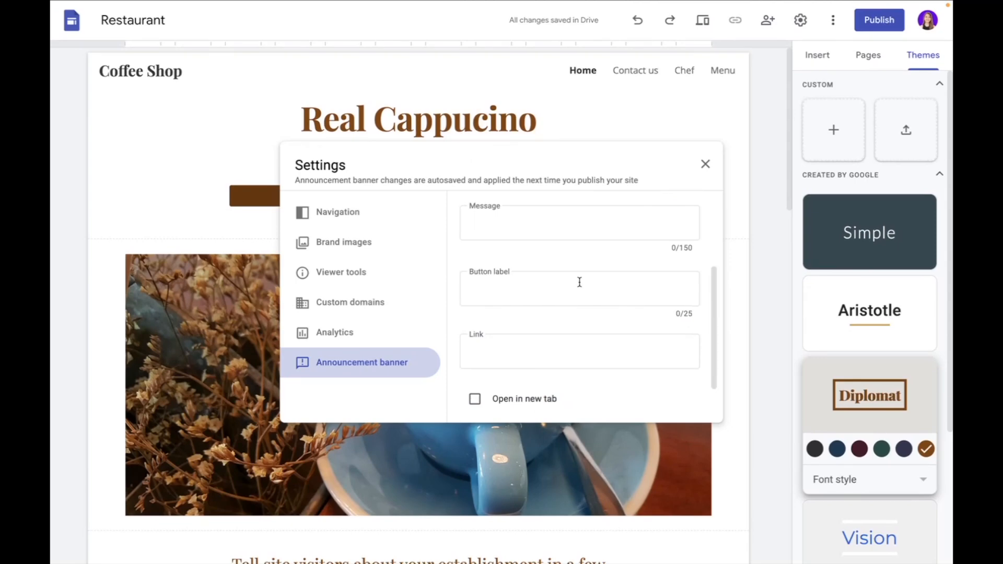
pyautogui.scroll(3, 580, 285)
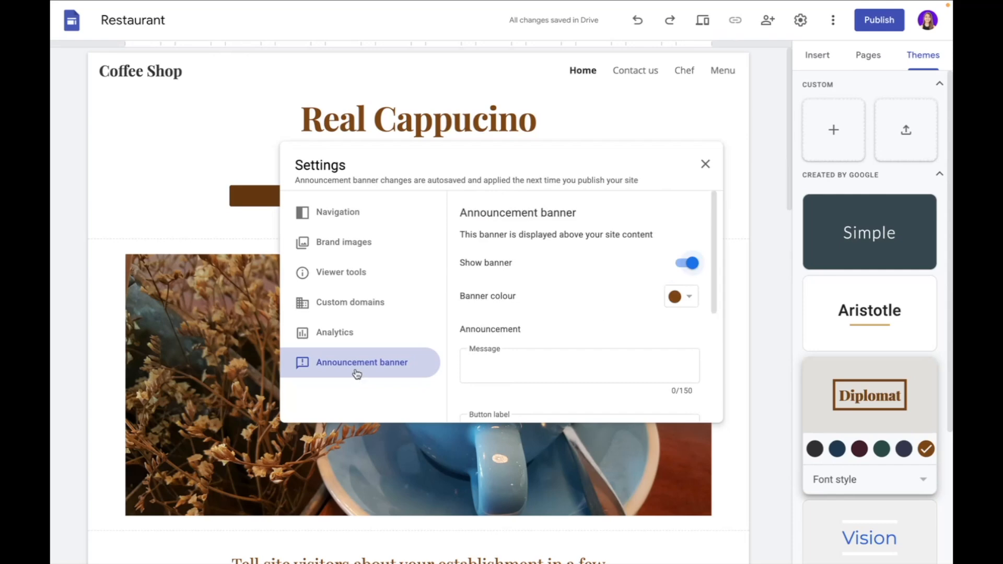
pyautogui.scroll(-4, 539, 353)
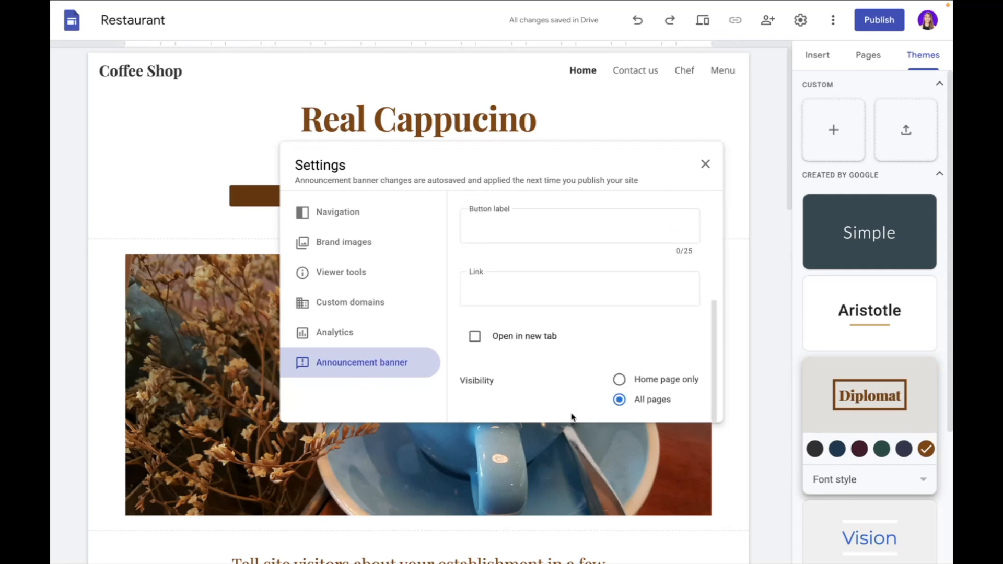
pyautogui.scroll(4, 486, 330)
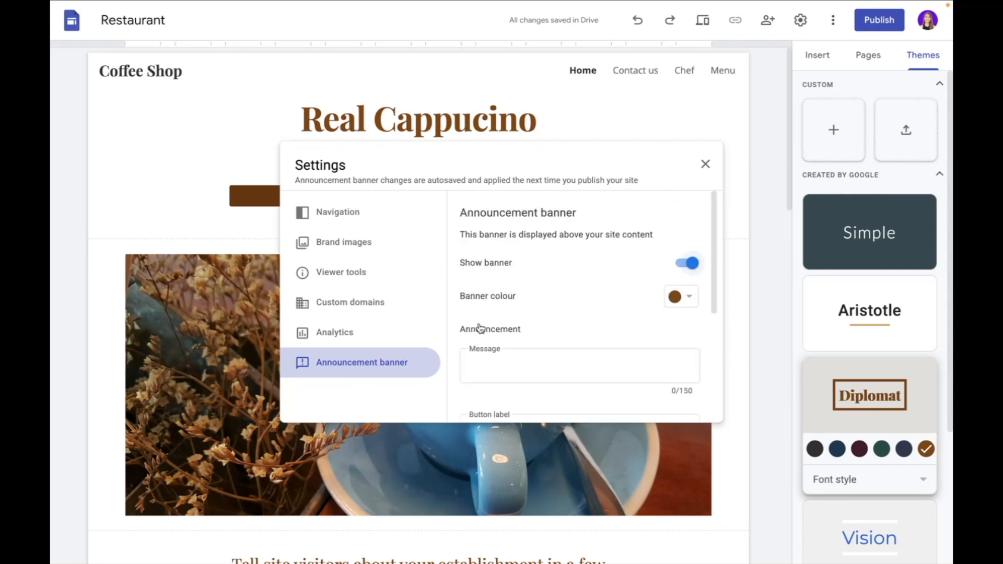
pyautogui.scroll(-4, 479, 328)
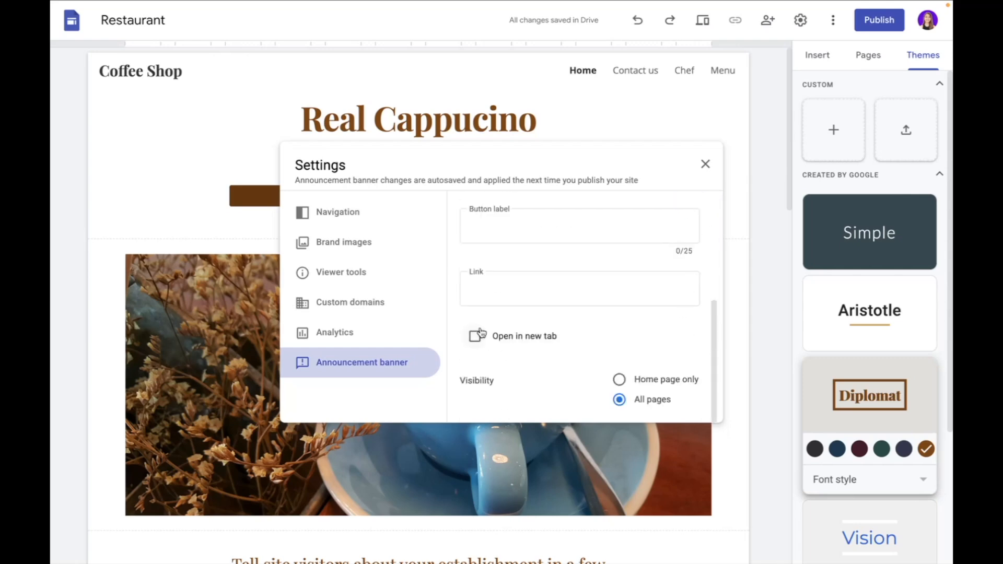
pyautogui.click(627, 384)
pyautogui.scroll(4, 564, 299)
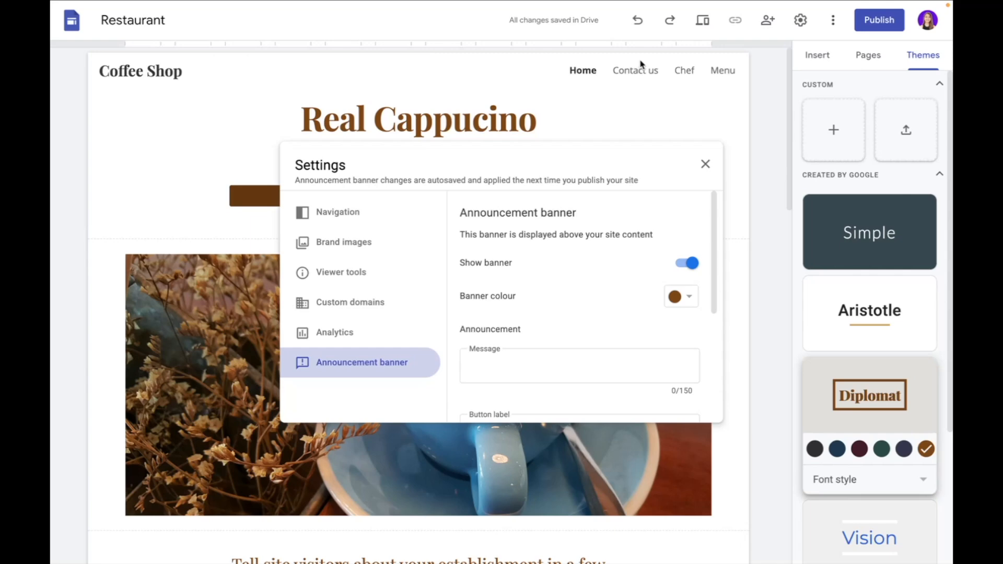
pyautogui.click(705, 164)
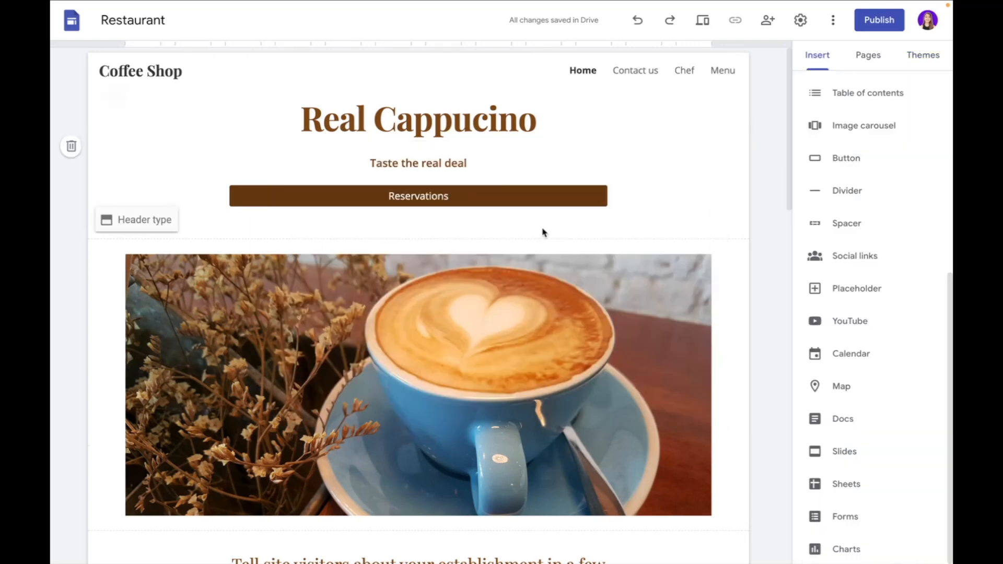
# - Enter coffeeshop21 as the site's web address for publishing, and request public search engines not to display the site
pyautogui.click(879, 20)
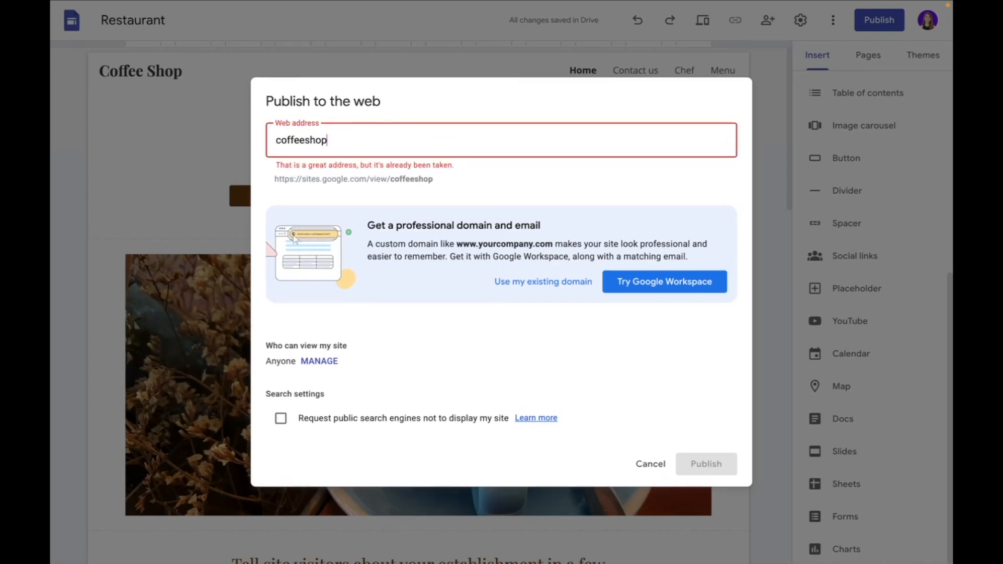
pyautogui.write('21')
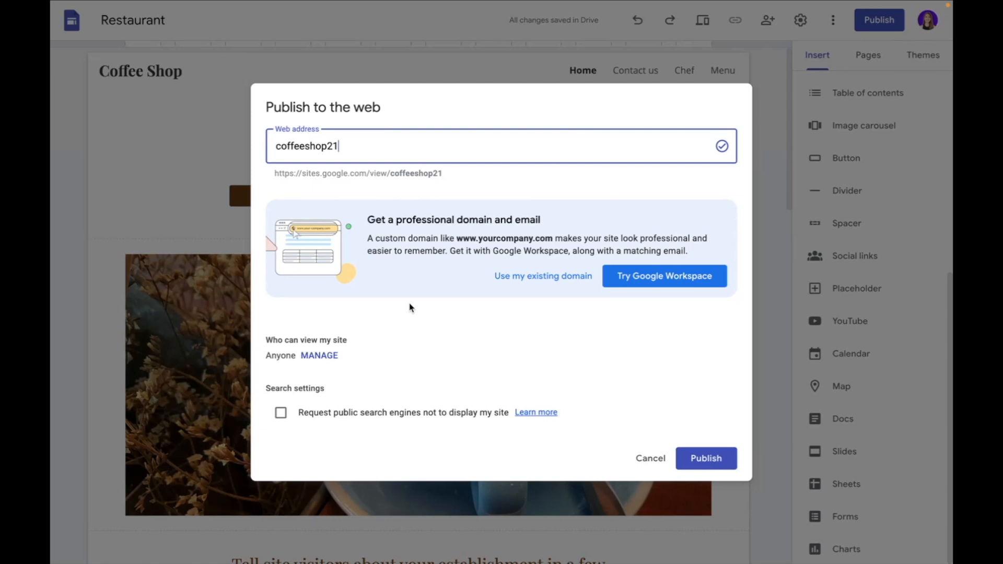
pyautogui.click(280, 413)
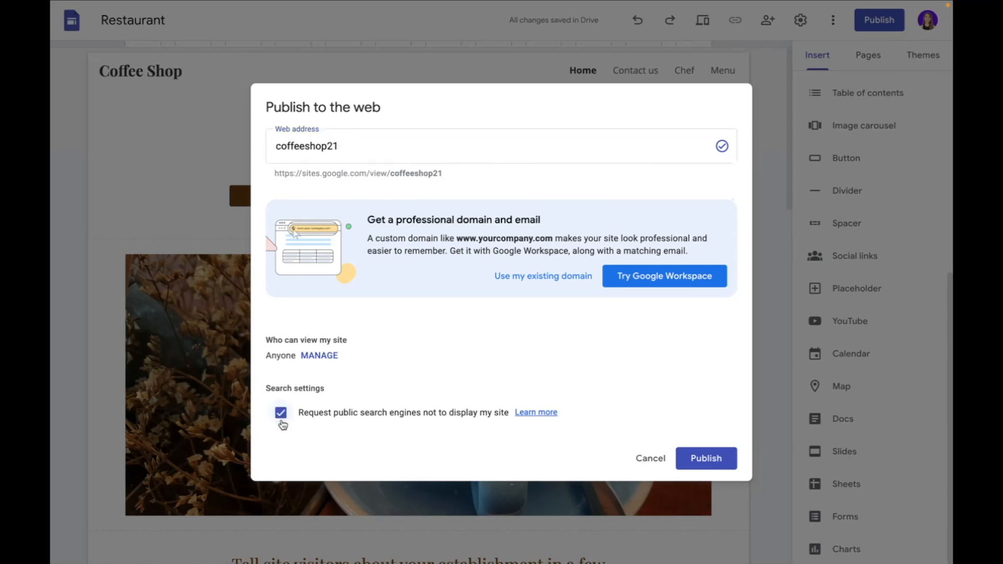